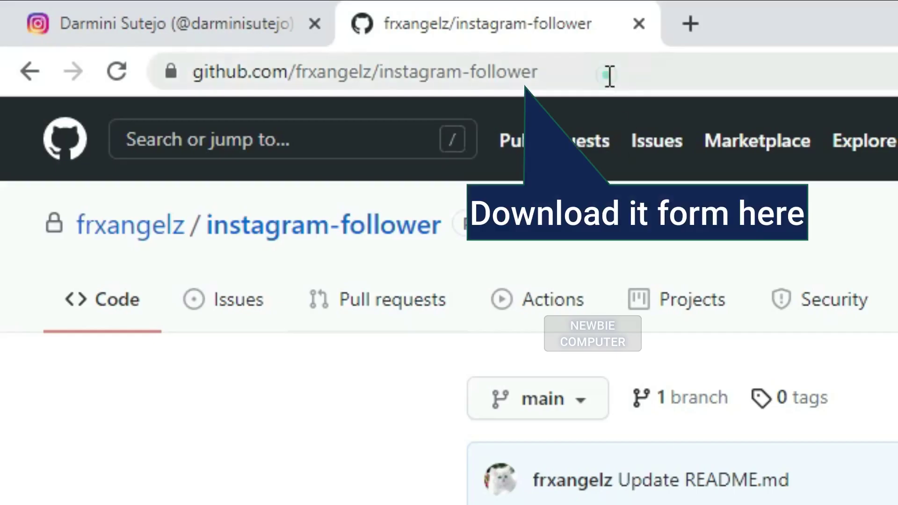
# Download the instagram-follower repo via Code > Download ZIP and reveal the ZIP in File Explorer.
pyautogui.click(608, 74)
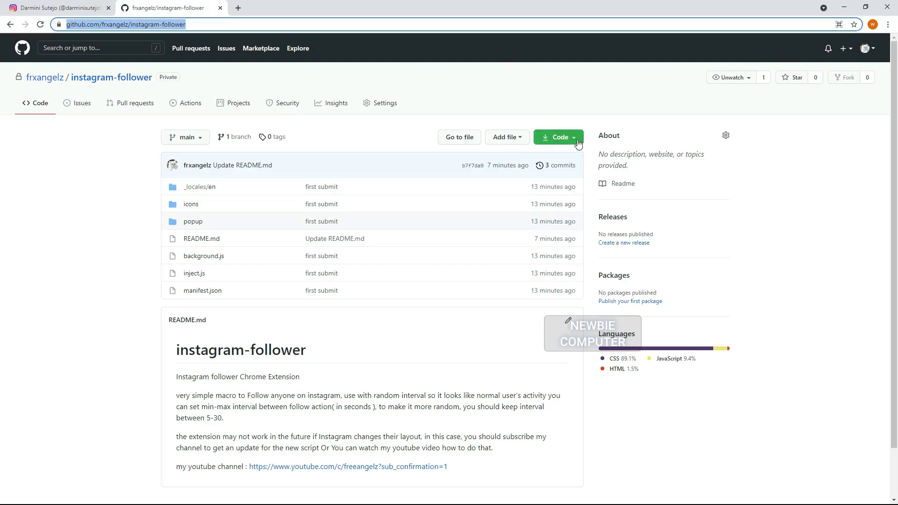
pyautogui.click(578, 142)
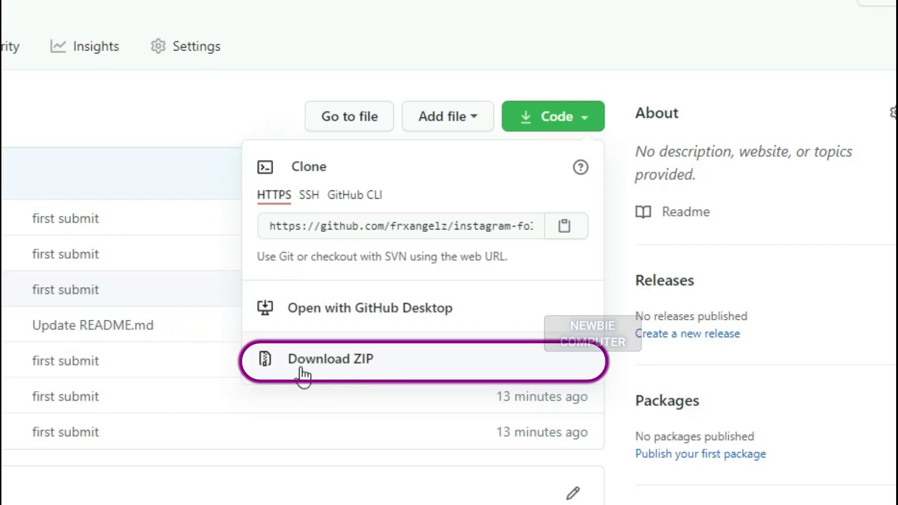
pyautogui.click(301, 373)
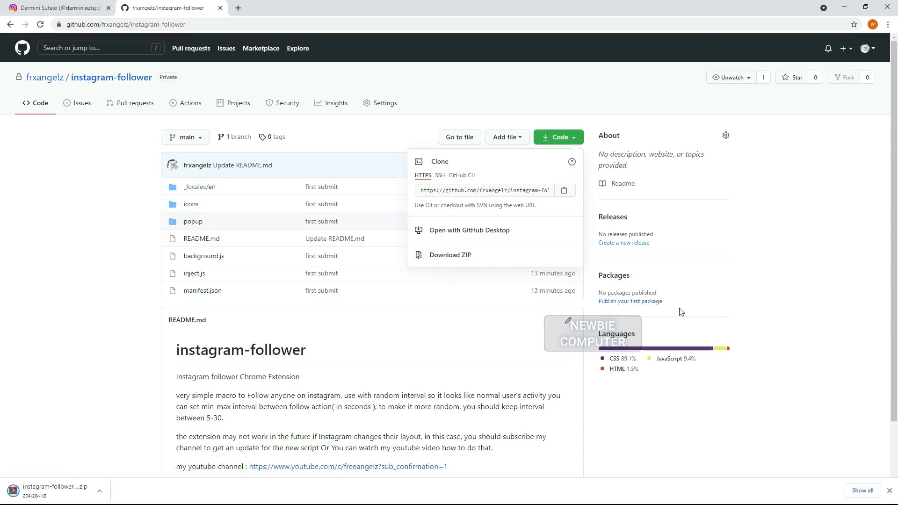
pyautogui.click(812, 287)
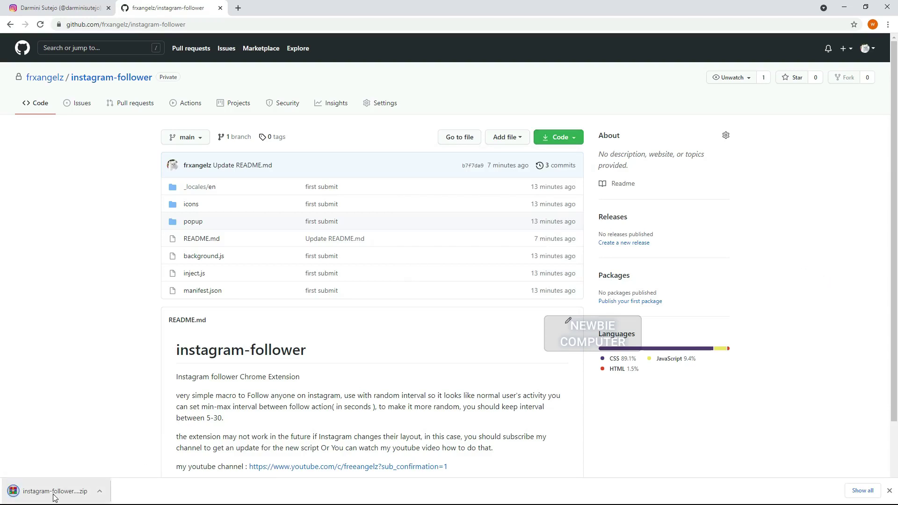
pyautogui.click(99, 491)
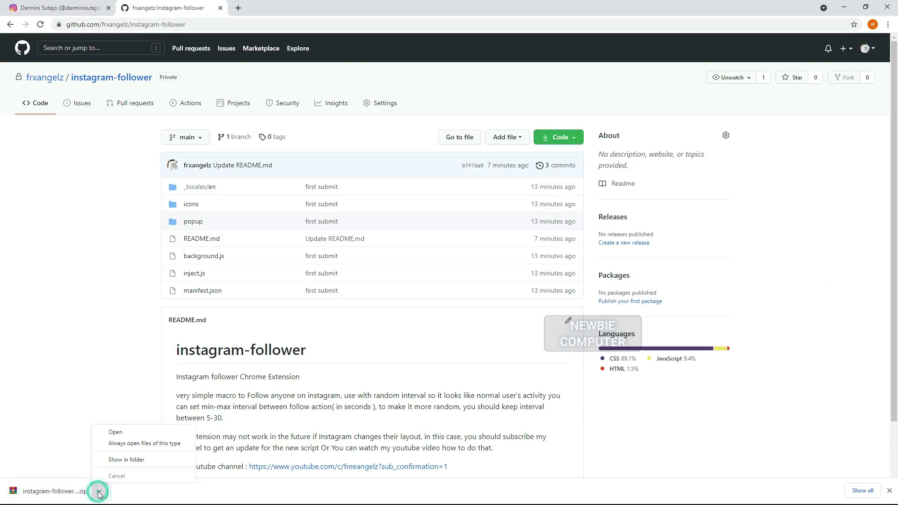
pyautogui.click(113, 462)
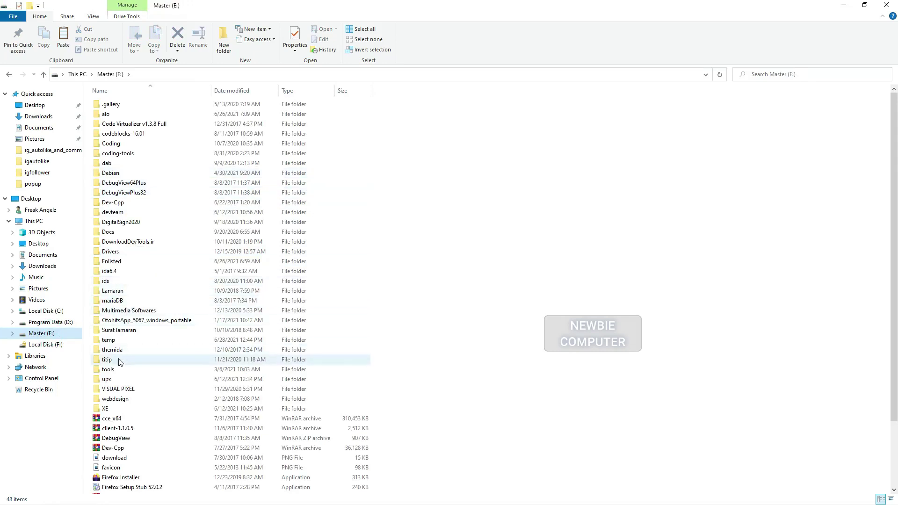
# Paste the instagram-follower-main zip into E:\temp and extract it there.
pyautogui.doubleClick(110, 340)
pyautogui.rightClick(147, 187)
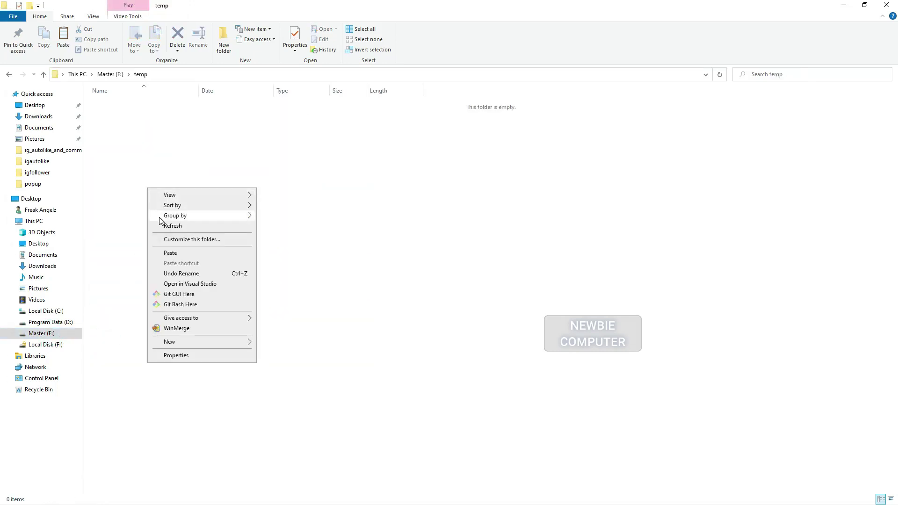
pyautogui.click(164, 253)
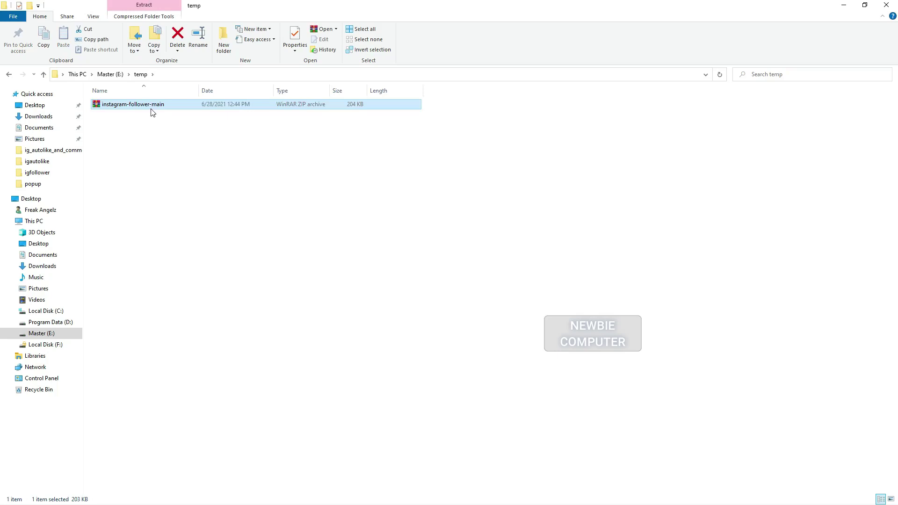
pyautogui.rightClick(152, 108)
pyautogui.click(180, 150)
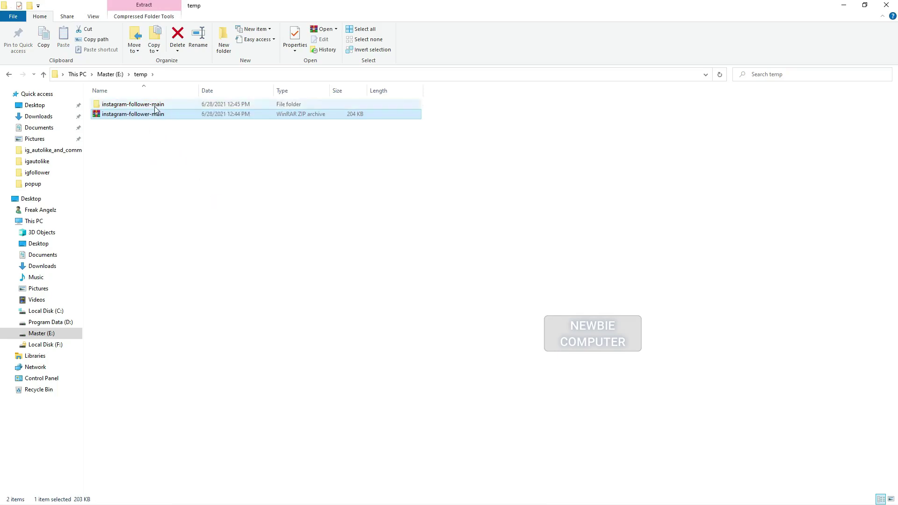
pyautogui.click(155, 105)
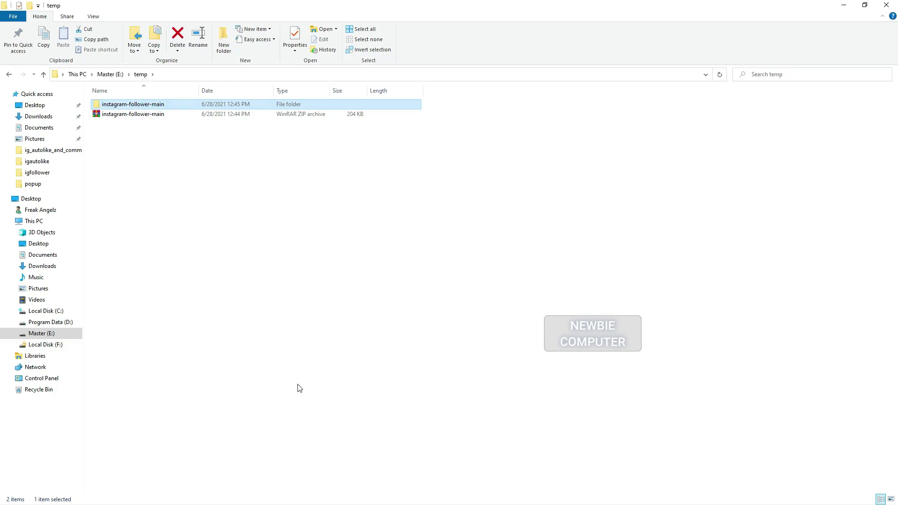
pyautogui.press('super')
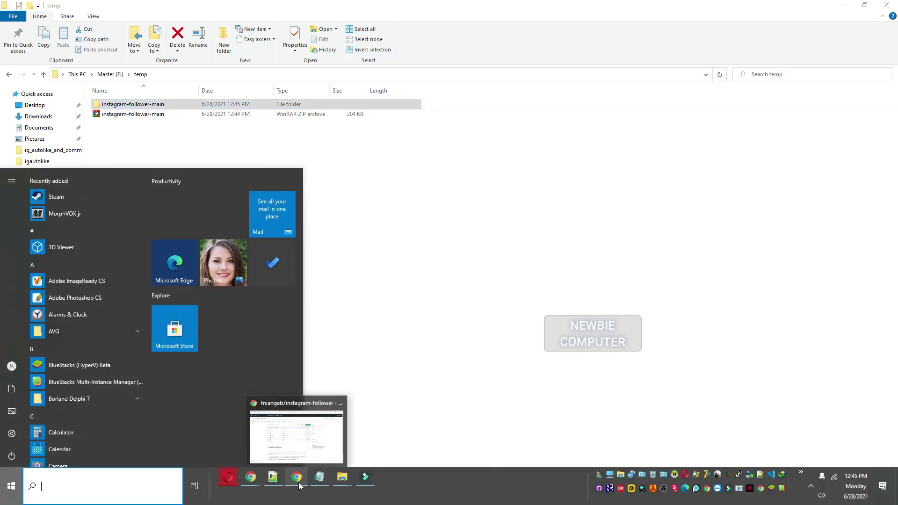
# Turn on Developer mode on Chrome's Extensions page.
pyautogui.click(300, 486)
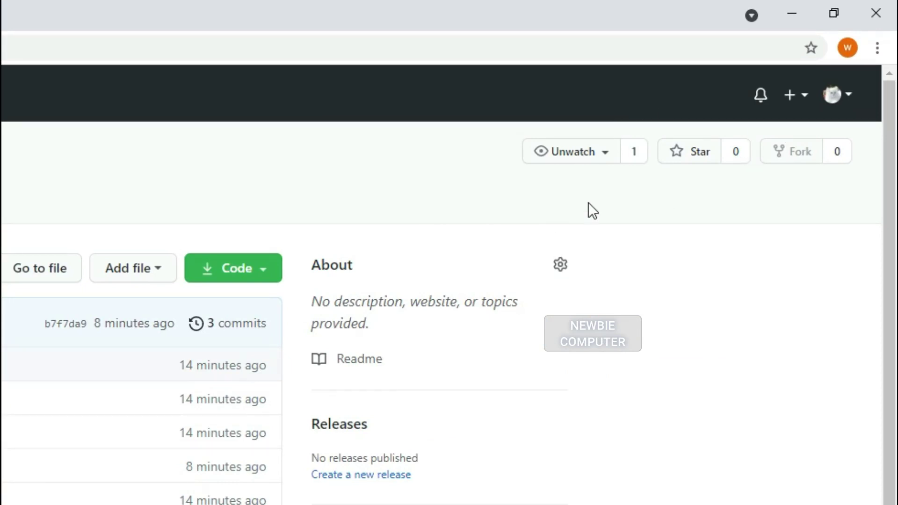
pyautogui.click(876, 49)
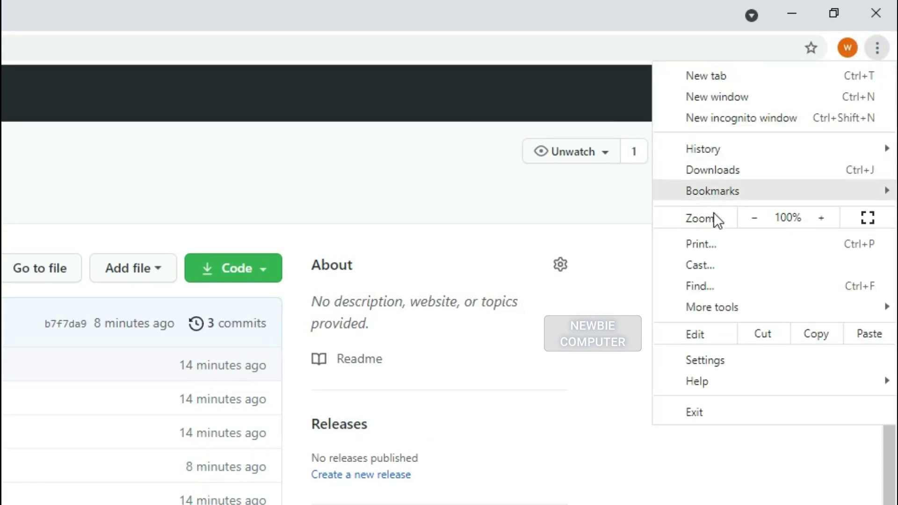
pyautogui.click(728, 363)
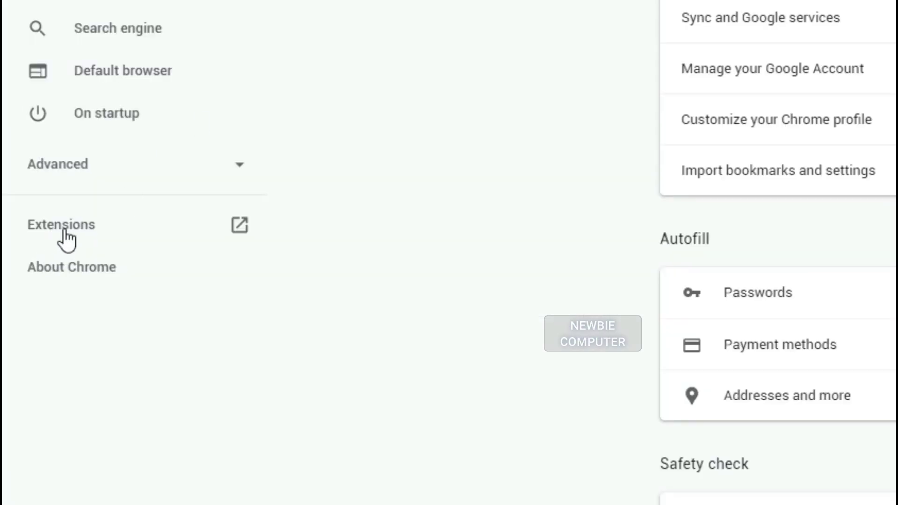
pyautogui.click(65, 232)
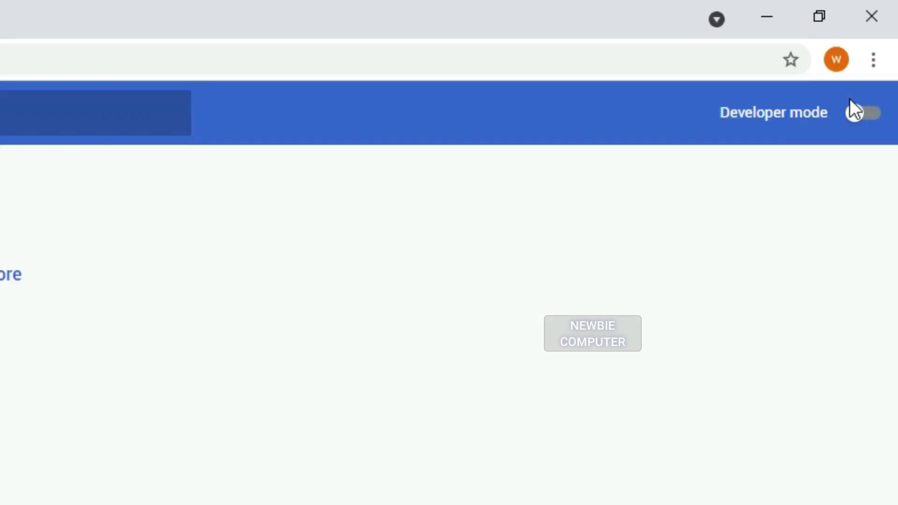
pyautogui.click(874, 118)
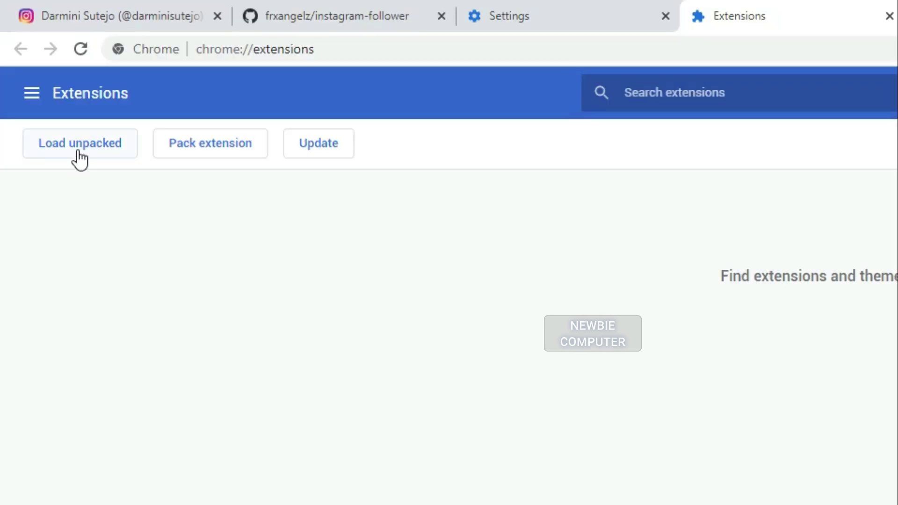
# Load the instagram-follower-main folder as an unpacked extension and close the download bar.
pyautogui.click(79, 156)
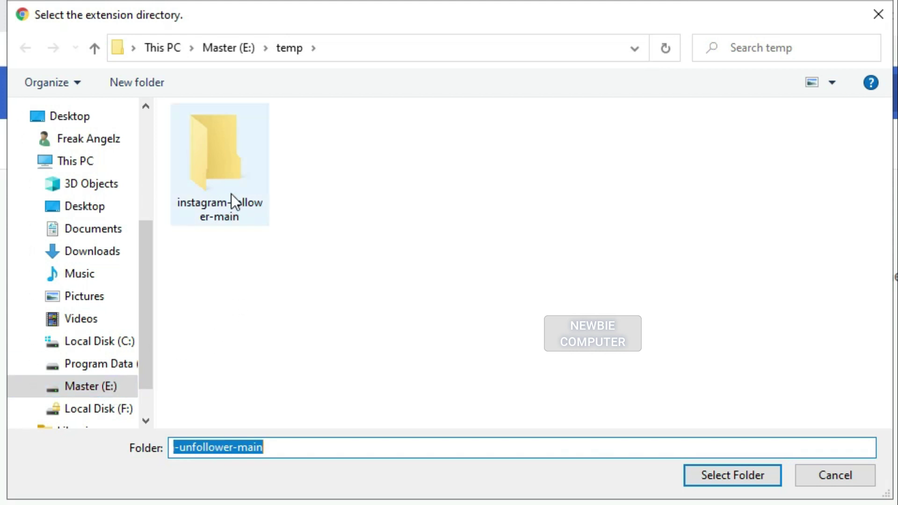
pyautogui.click(238, 155)
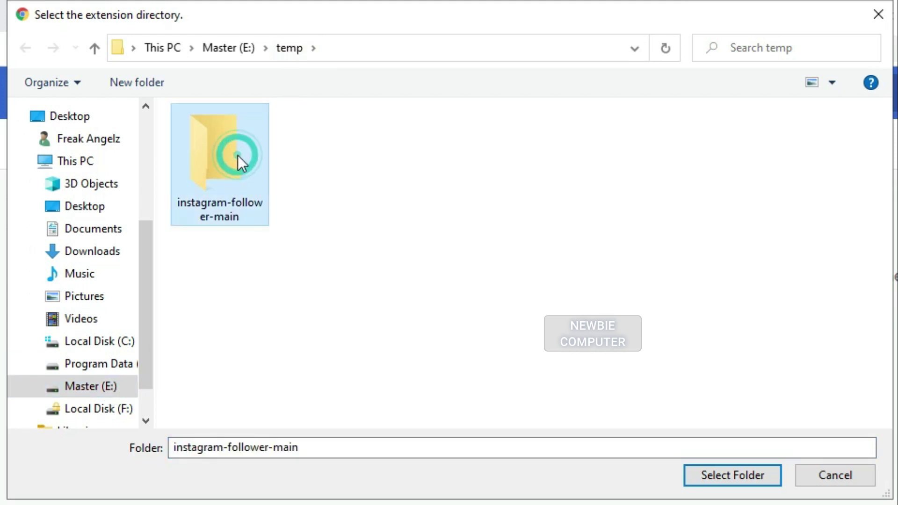
pyautogui.click(726, 477)
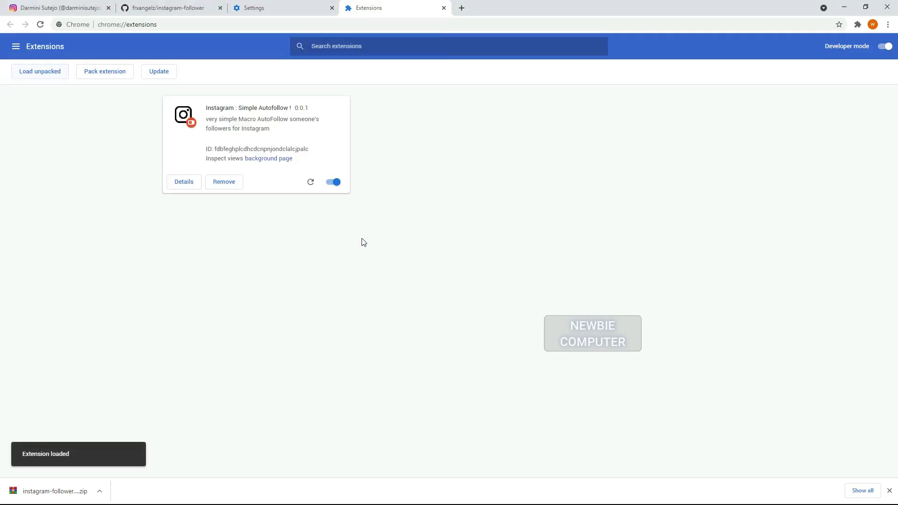
pyautogui.click(889, 490)
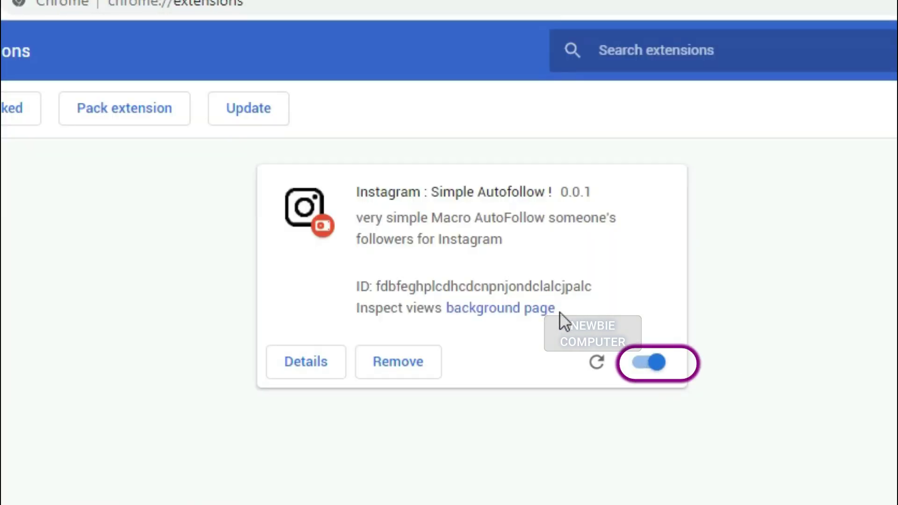
# Reload Instagram's home feed and show Chrome's Extensions menu listing Simple Autofollow.
pyautogui.click(60, 10)
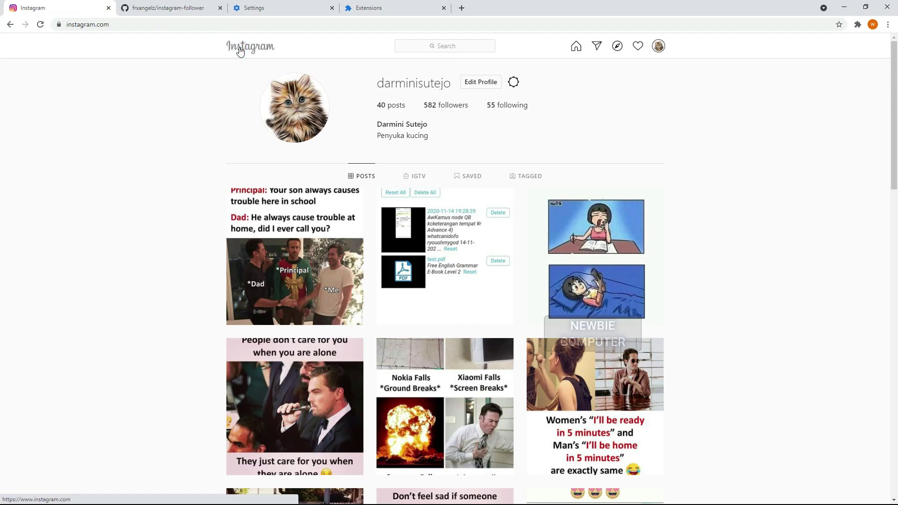
pyautogui.click(243, 46)
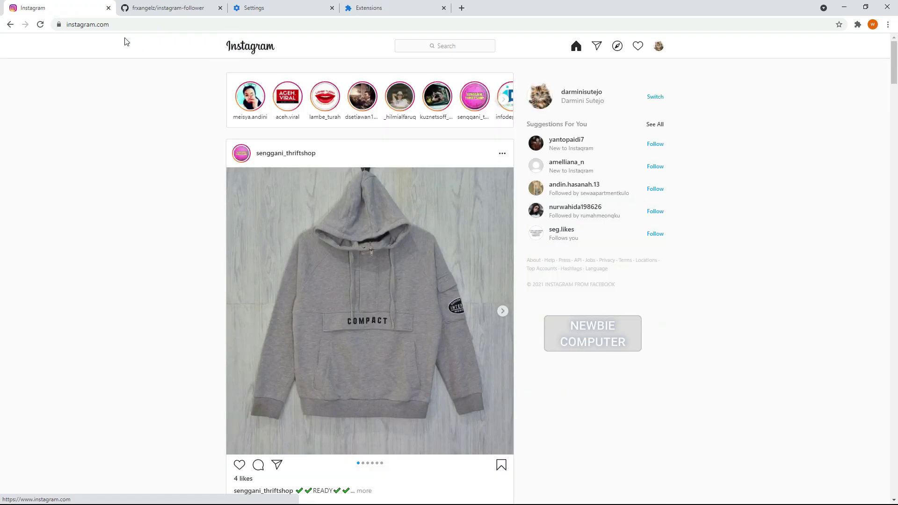
pyautogui.rightClick(107, 82)
pyautogui.click(124, 111)
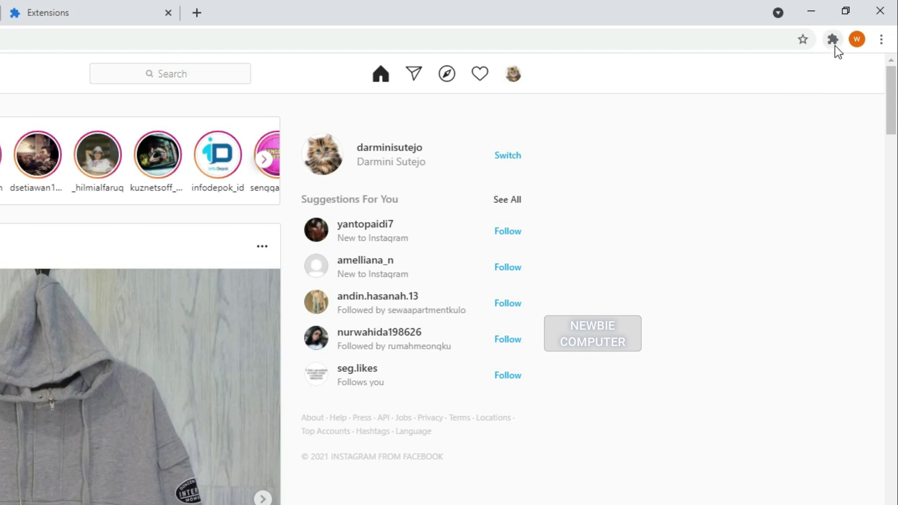
pyautogui.click(833, 41)
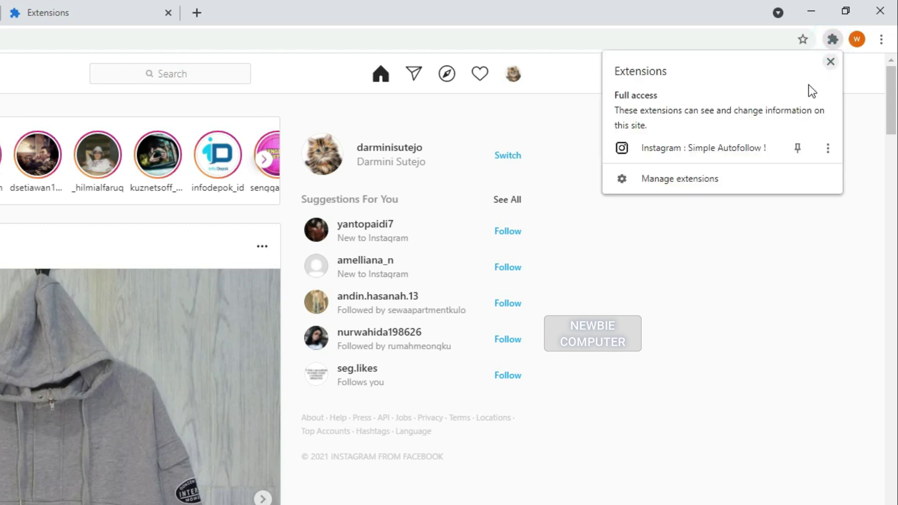
# Open the AutoFollow popup and cut Limit from 100 to 10, keeping Min 5 and Max 10.
pyautogui.click(678, 149)
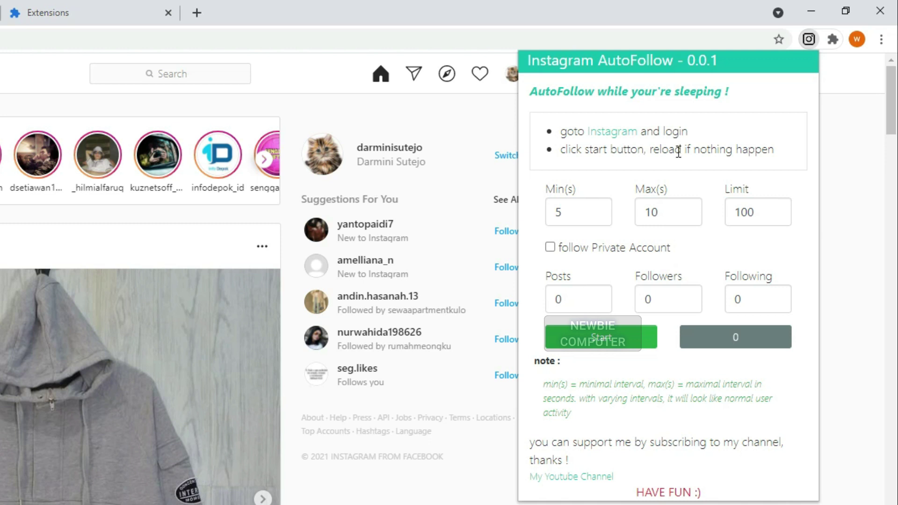
pyautogui.click(589, 216)
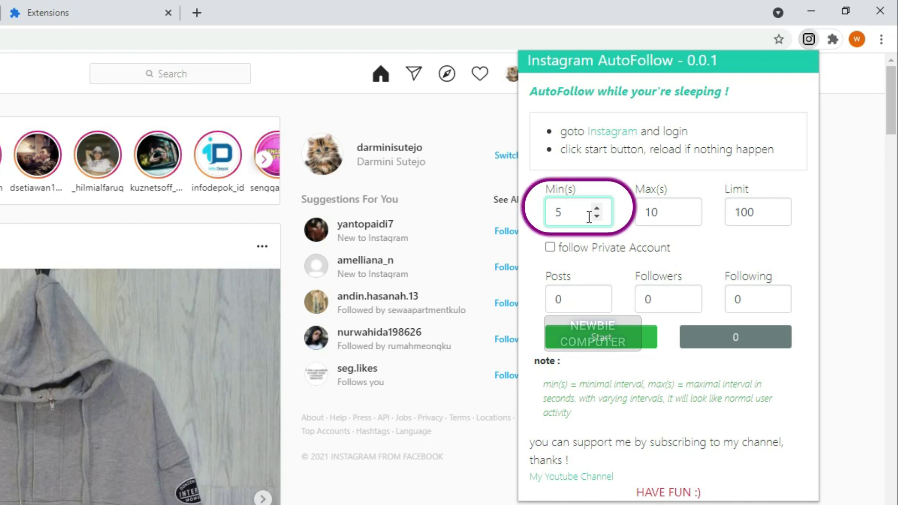
pyautogui.click(681, 216)
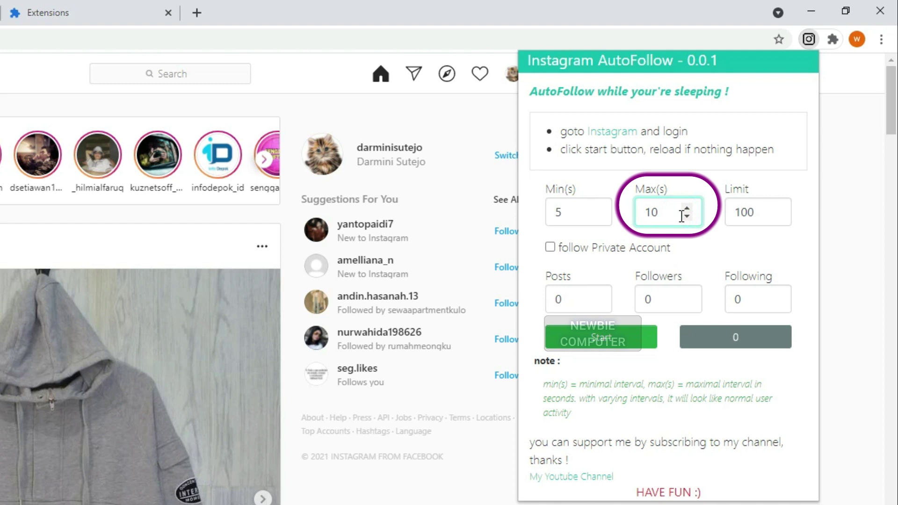
pyautogui.click(762, 215)
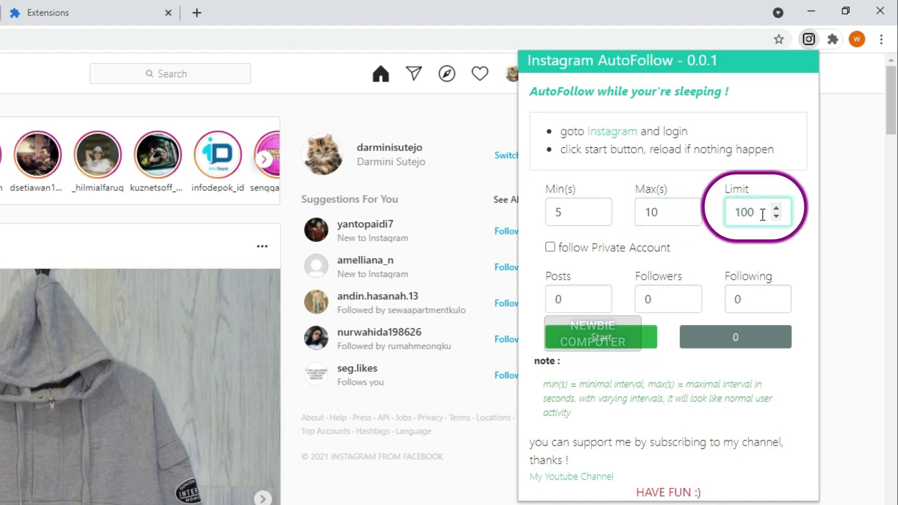
pyautogui.press('BackSpace')
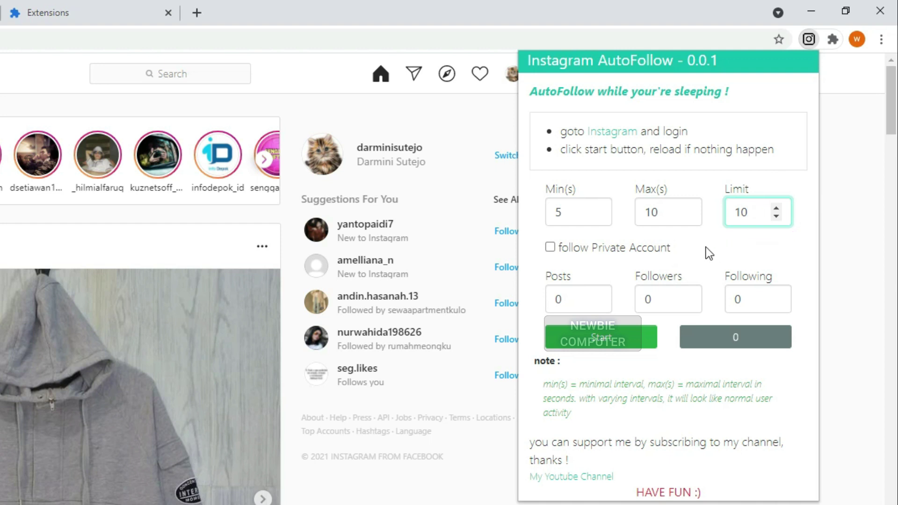
pyautogui.click(744, 245)
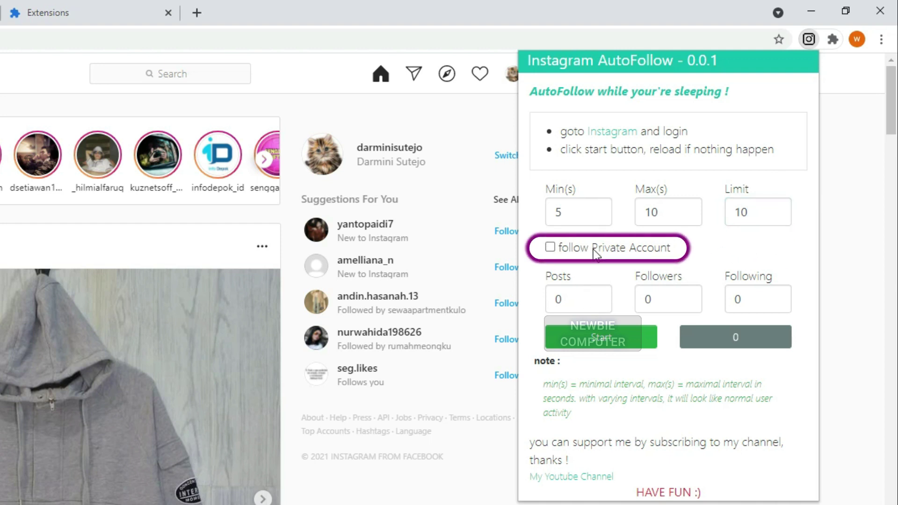
# Leave the Posts, Followers and Following filters at 0.
pyautogui.click(584, 299)
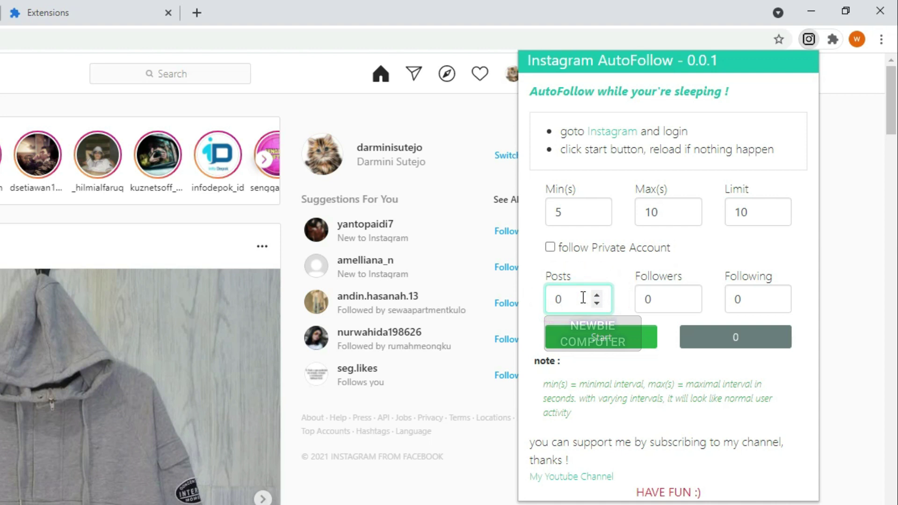
pyautogui.click(679, 293)
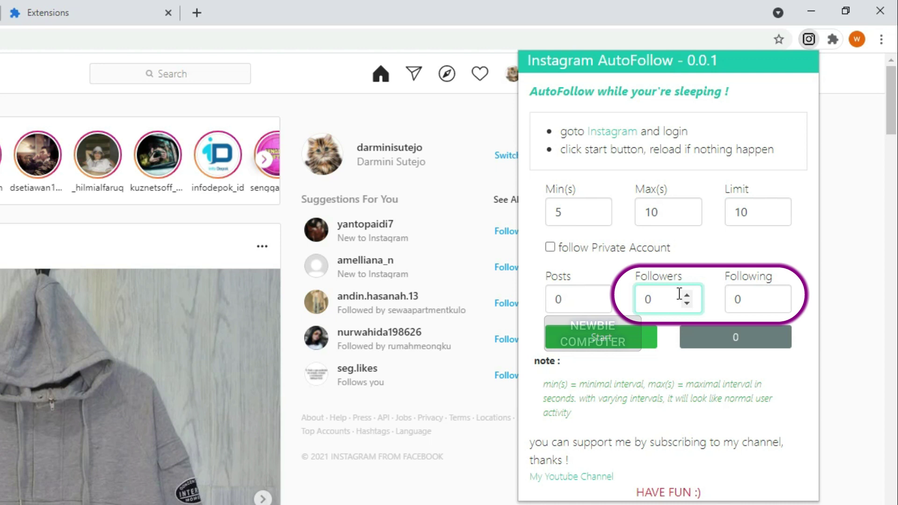
pyautogui.click(750, 299)
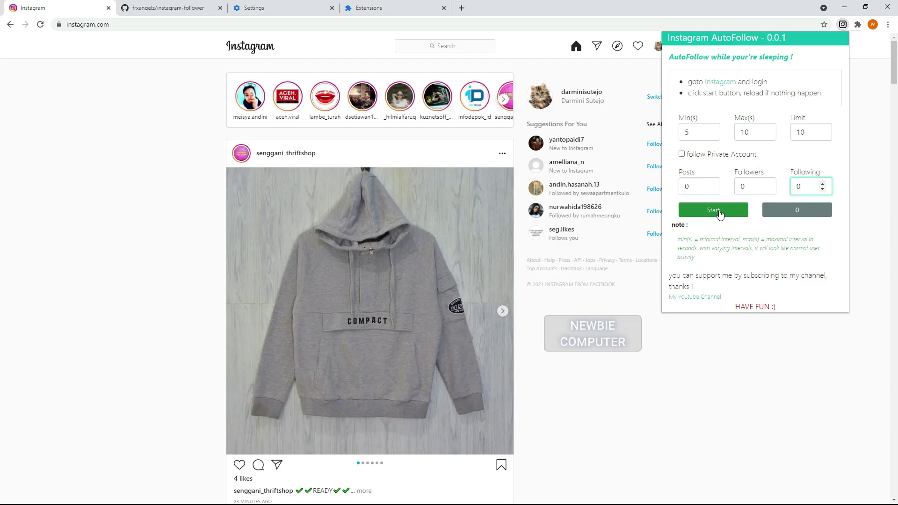
# Start AutoFollow and let it run until it reports 'Followed : 10, Stopped !'.
pyautogui.click(606, 339)
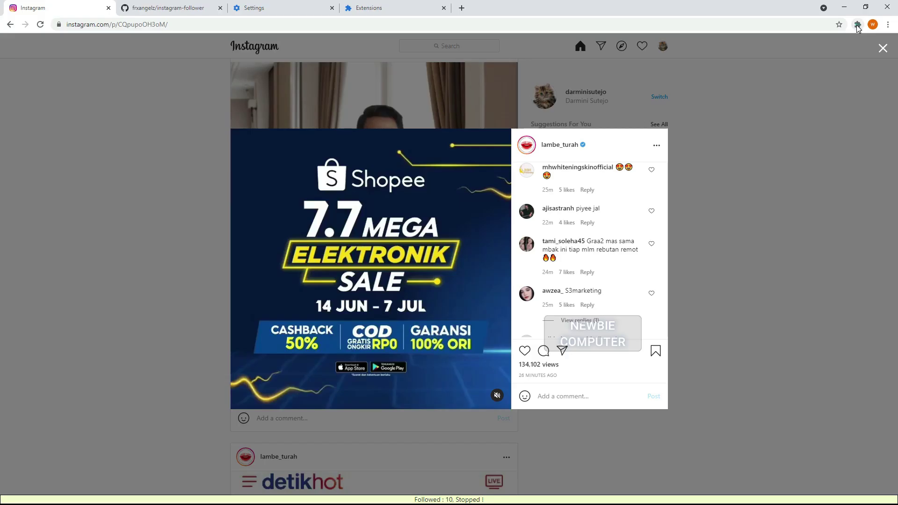
# Stop the finished AutoFollow run, close its popup and the open post, and return to the feed.
pyautogui.click(857, 25)
pyautogui.click(776, 92)
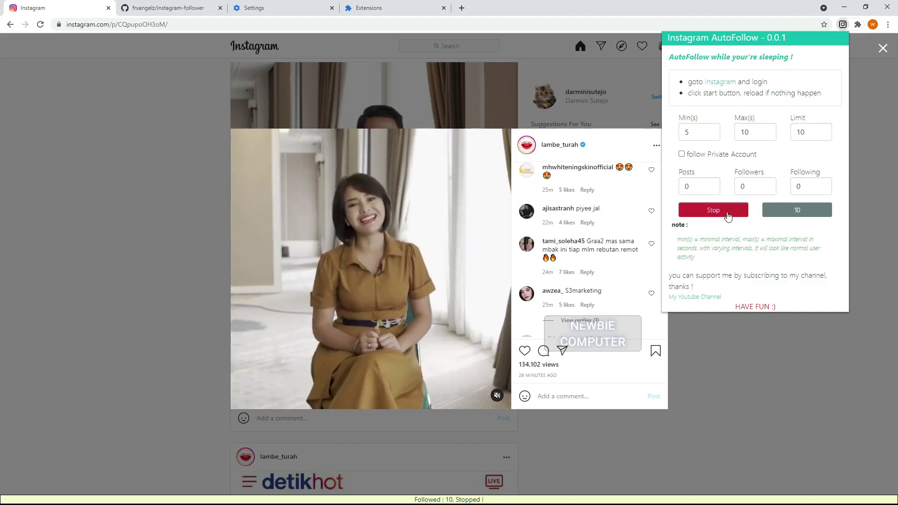
pyautogui.click(727, 214)
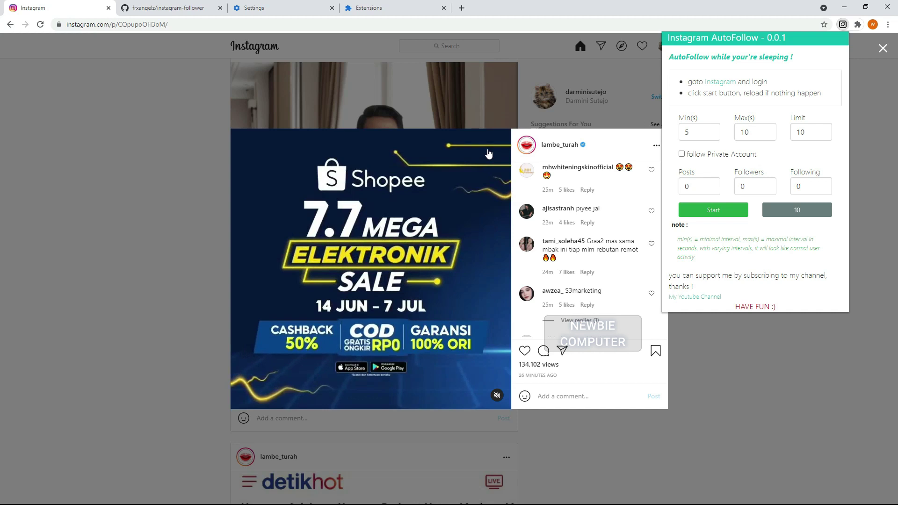
pyautogui.click(882, 50)
pyautogui.click(882, 50)
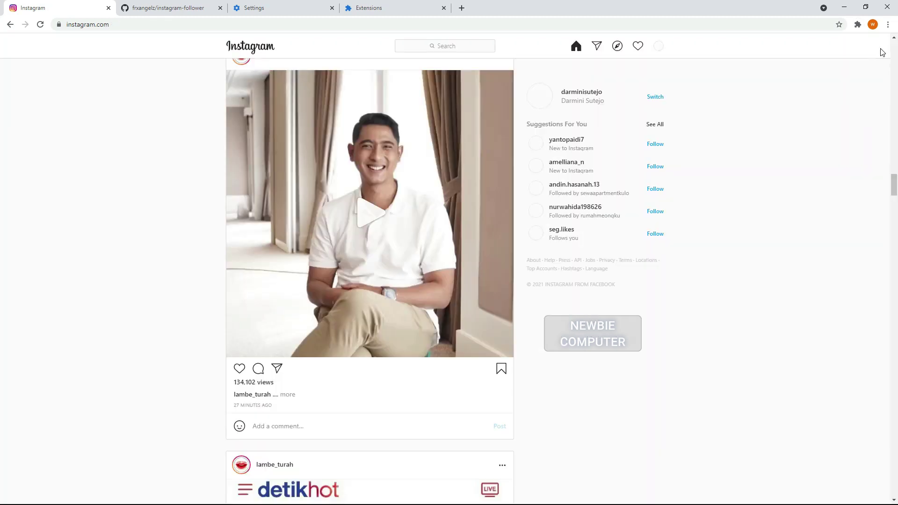
pyautogui.click(250, 46)
pyautogui.click(591, 94)
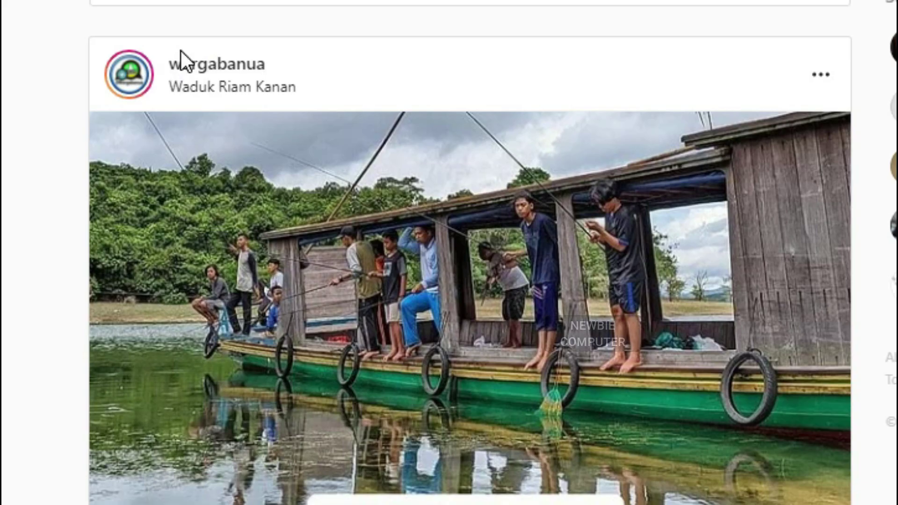
# Inspect a feed post and read its article element's classes, including ePUX4.
pyautogui.rightClick(261, 144)
pyautogui.click(290, 390)
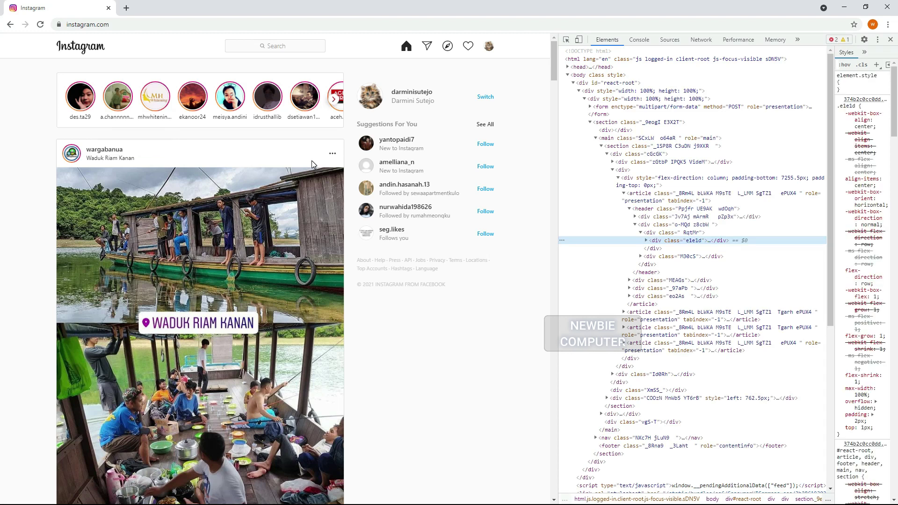
pyautogui.click(636, 195)
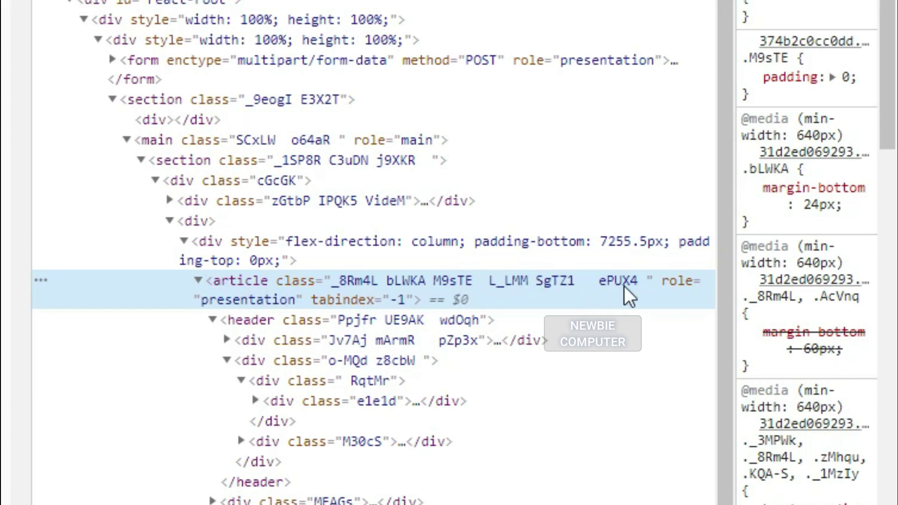
pyautogui.doubleClick(624, 285)
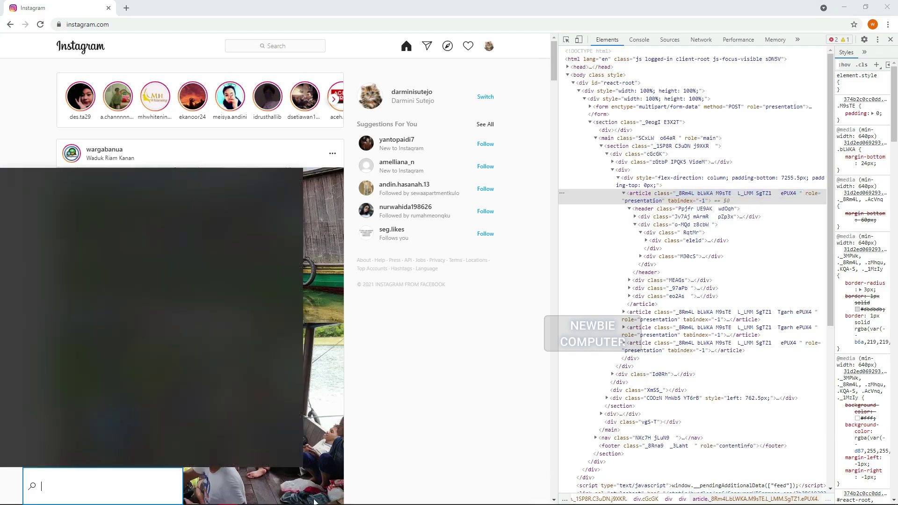
pyautogui.press('super')
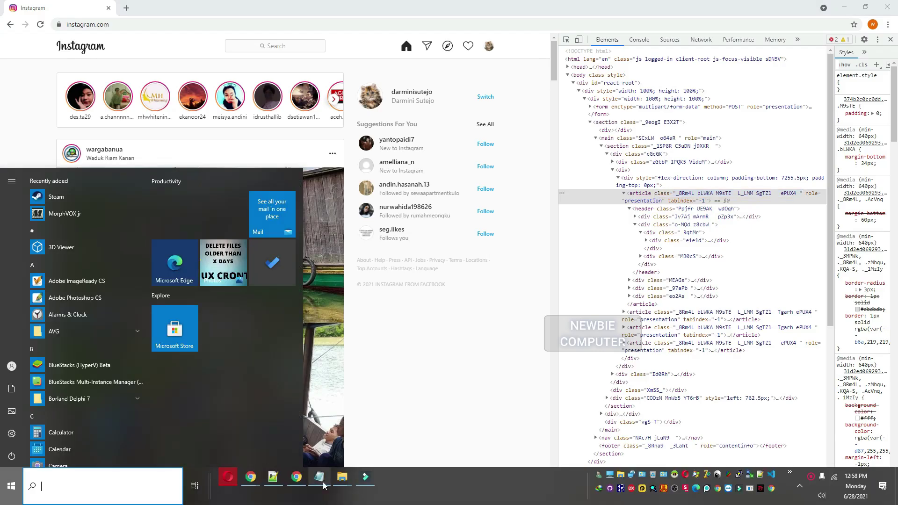
pyautogui.click(271, 476)
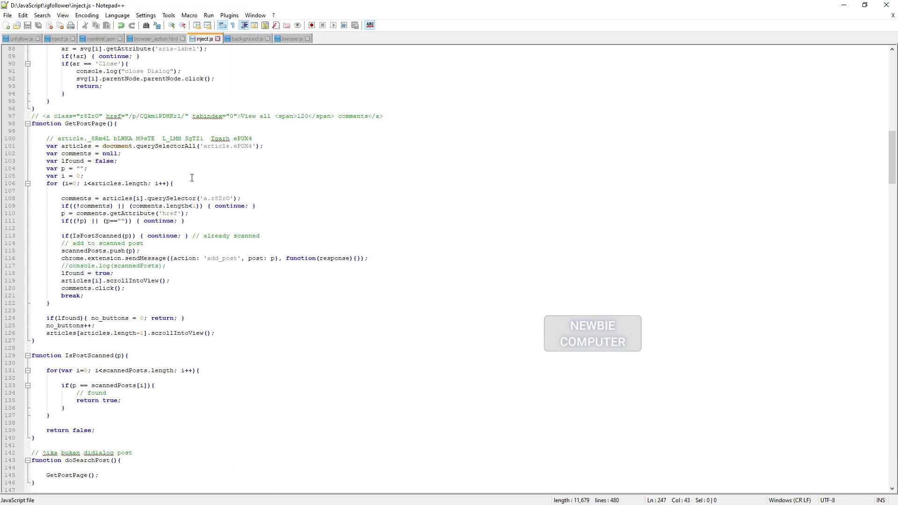
pyautogui.click(203, 146)
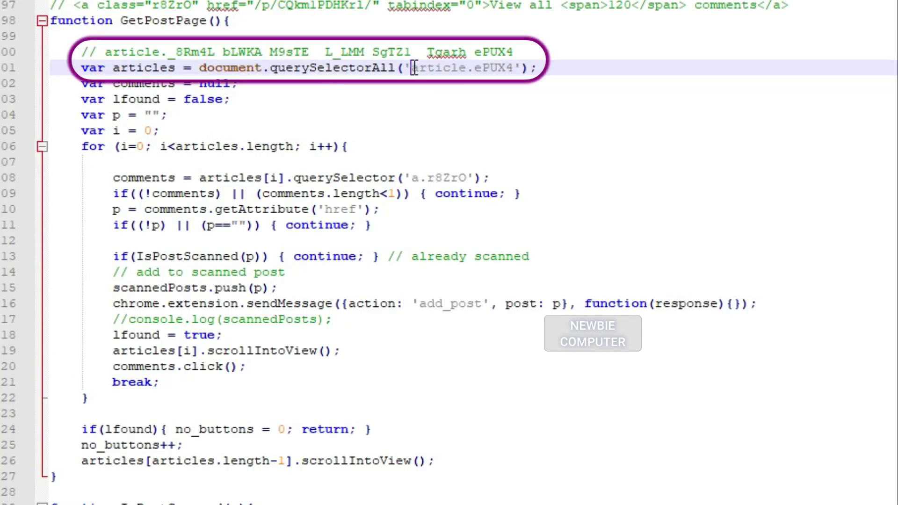
pyautogui.moveTo(413, 68); pyautogui.dragTo(514, 69)
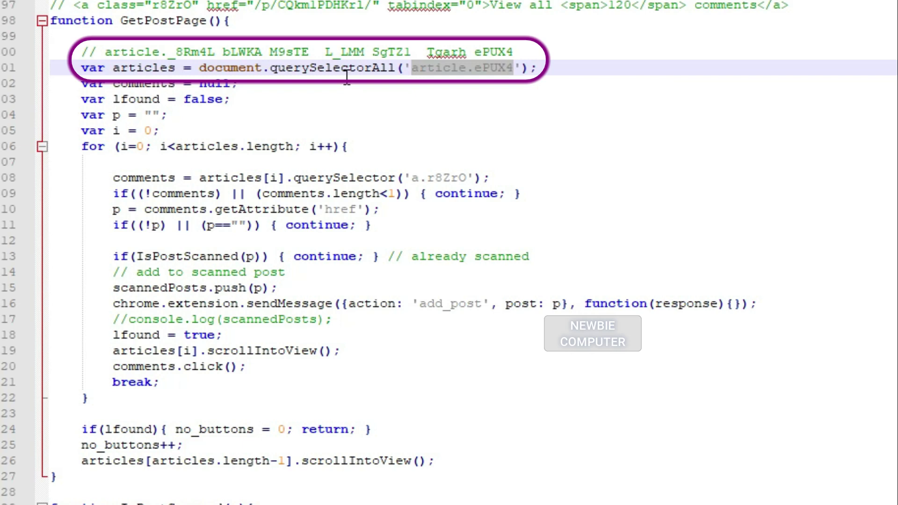
pyautogui.click(529, 66)
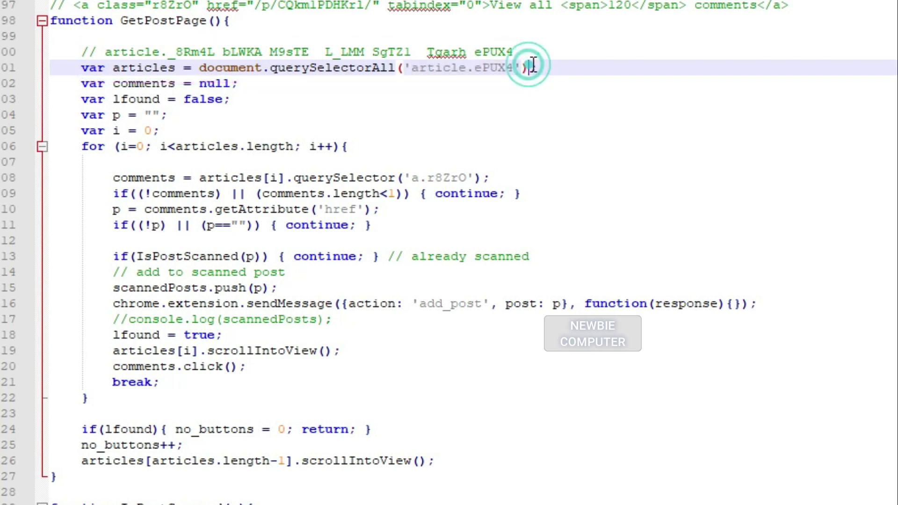
pyautogui.click(402, 55)
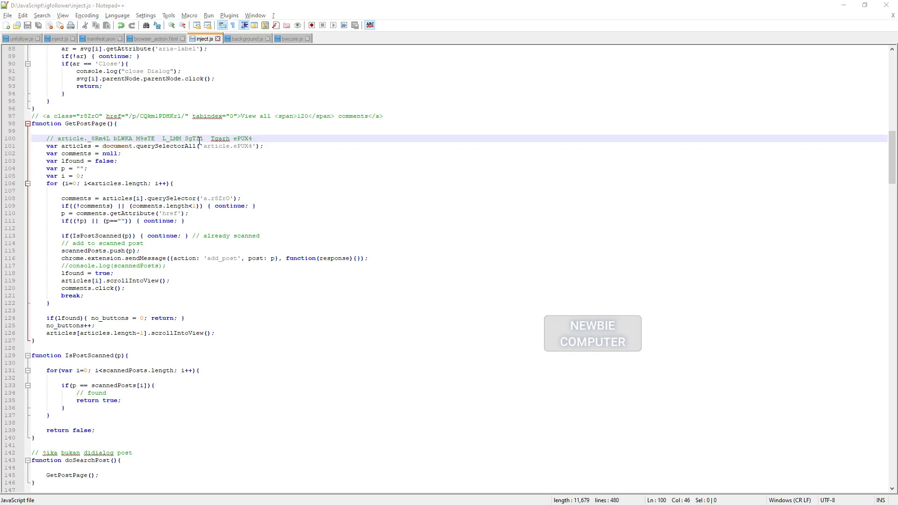
pyautogui.hotkey('alt', 'Tab')
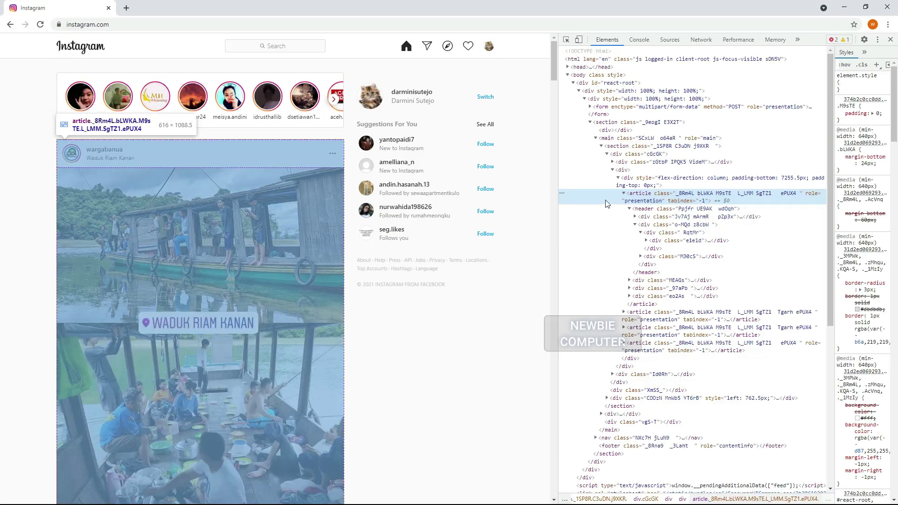
# Inspect the 'View all 187 comments' link, revealing it as an a.r8ZrO element.
pyautogui.scroll(-5, 210, 218)
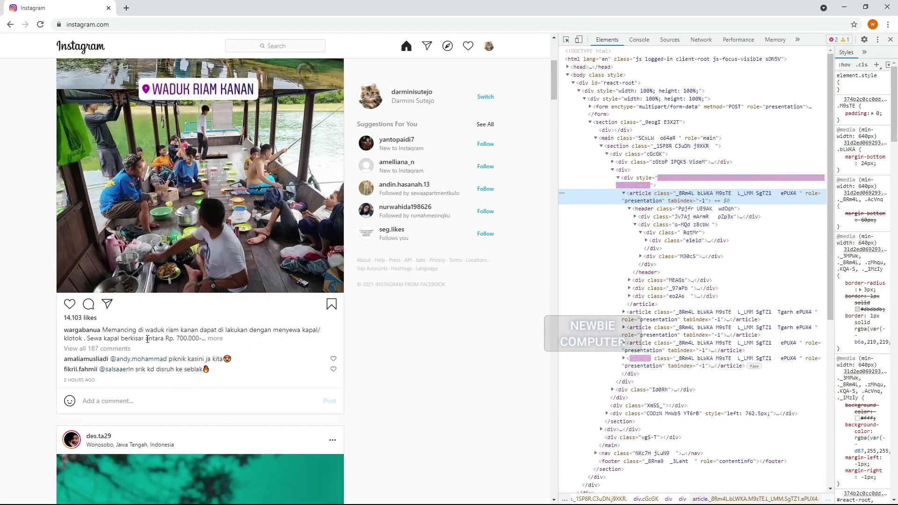
pyautogui.rightClick(96, 352)
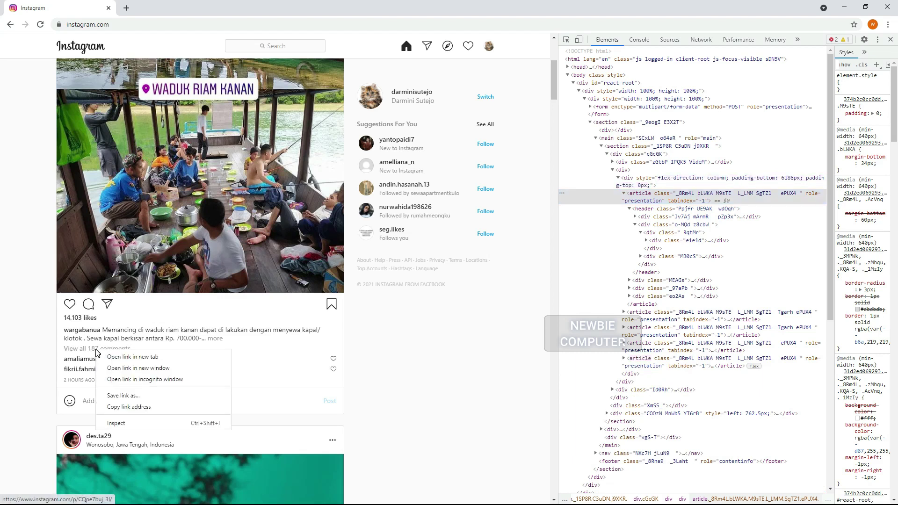
pyautogui.click(120, 423)
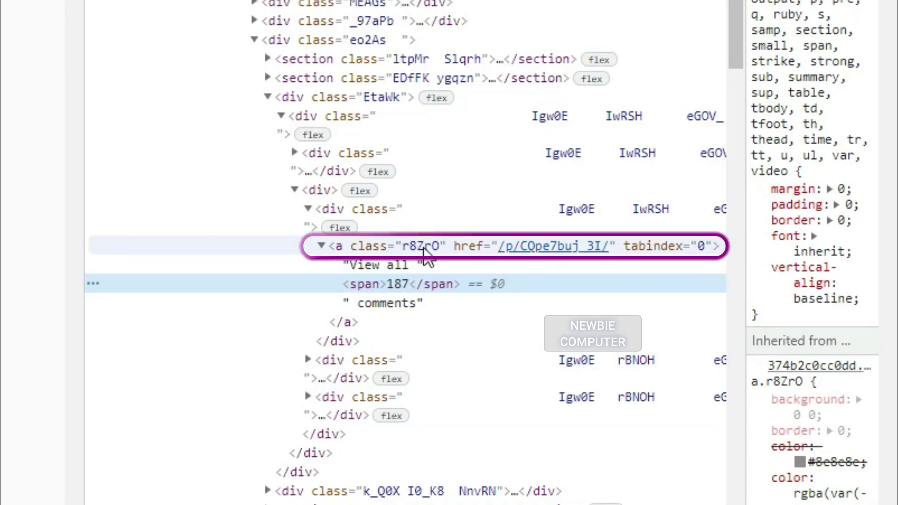
pyautogui.hotkey('alt', 'Tab')
pyautogui.press('Tab')
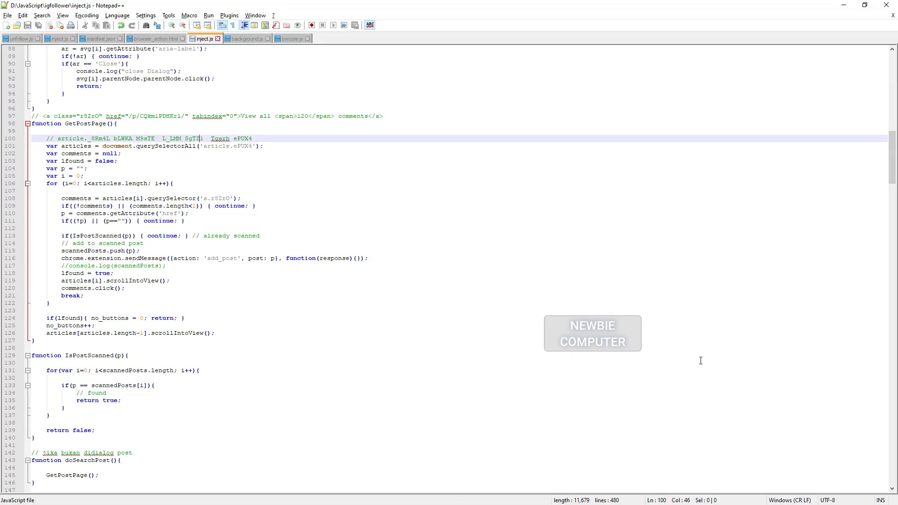
pyautogui.doubleClick(216, 198)
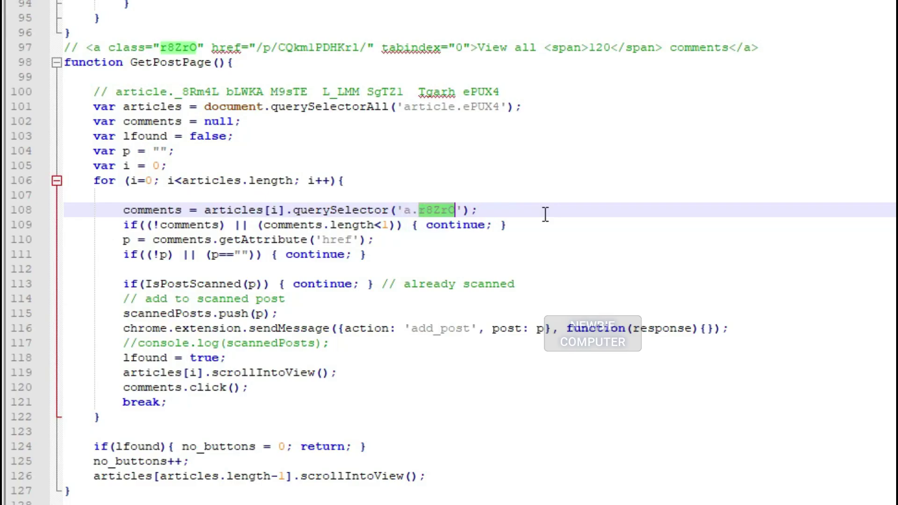
pyautogui.click(478, 211)
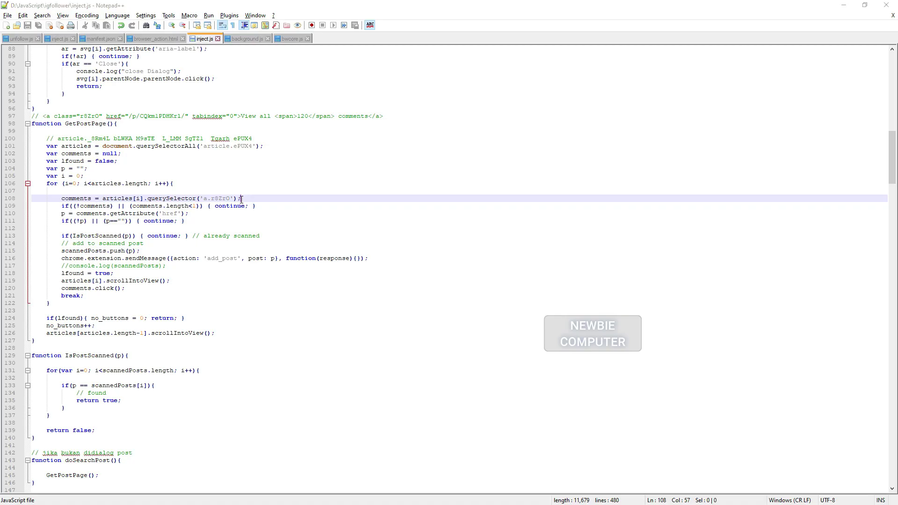
pyautogui.hotkey('alt', 'Tab')
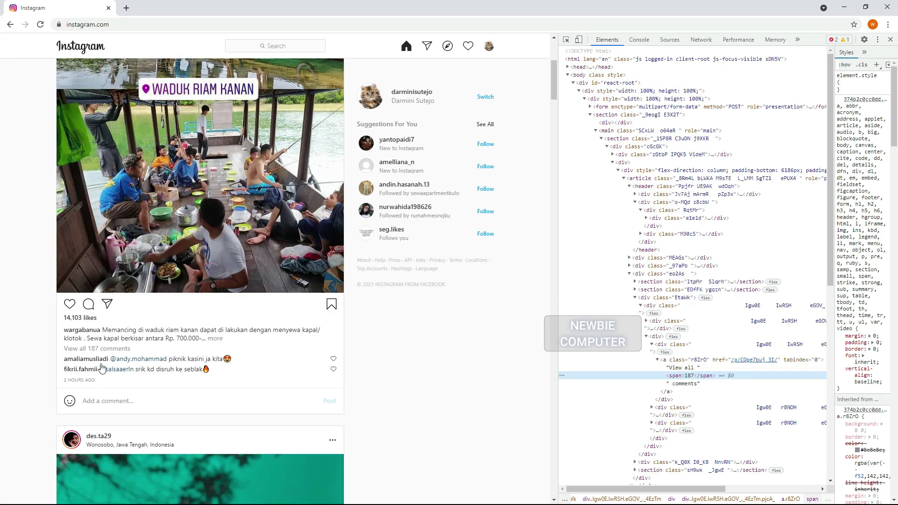
# Open the post's full comments and select the ul.Mr508 comment node in DevTools.
pyautogui.click(106, 348)
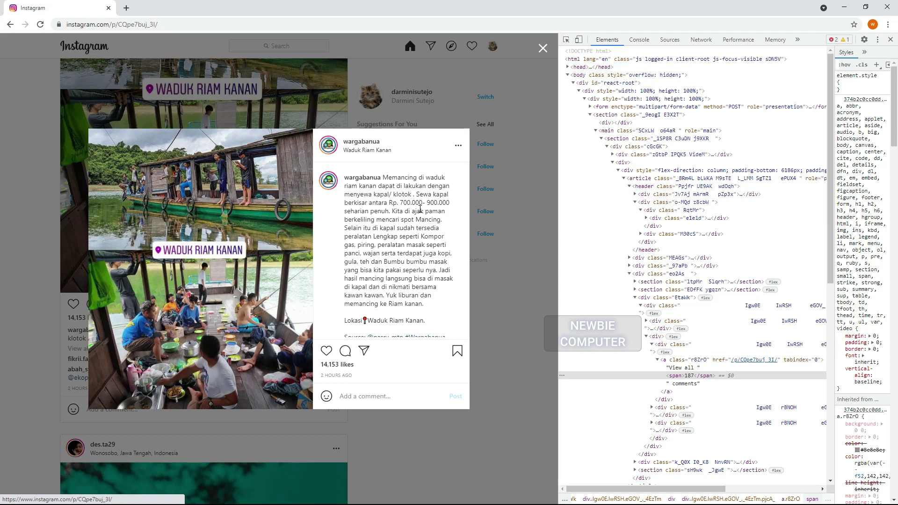
pyautogui.scroll(-3, 420, 210)
pyautogui.scroll(3, 431, 211)
pyautogui.scroll(-2, 377, 187)
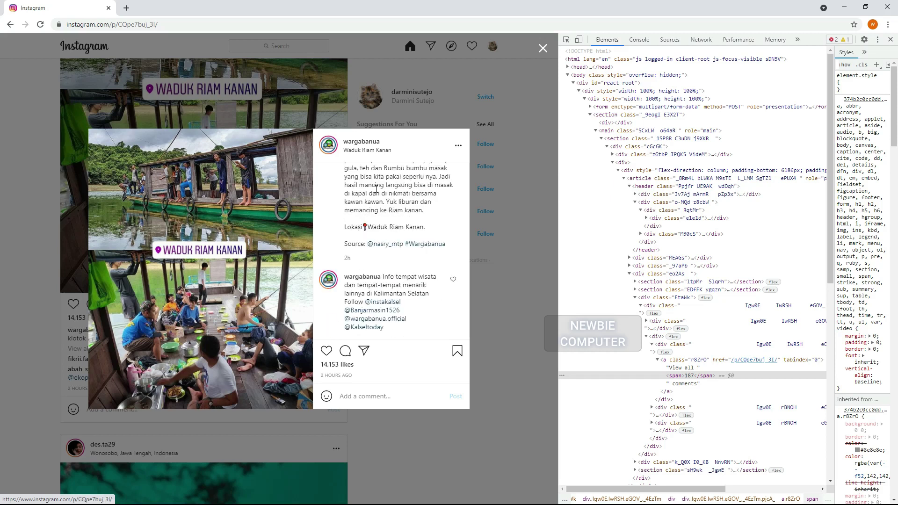
pyautogui.scroll(-2, 376, 190)
pyautogui.scroll(-3, 378, 195)
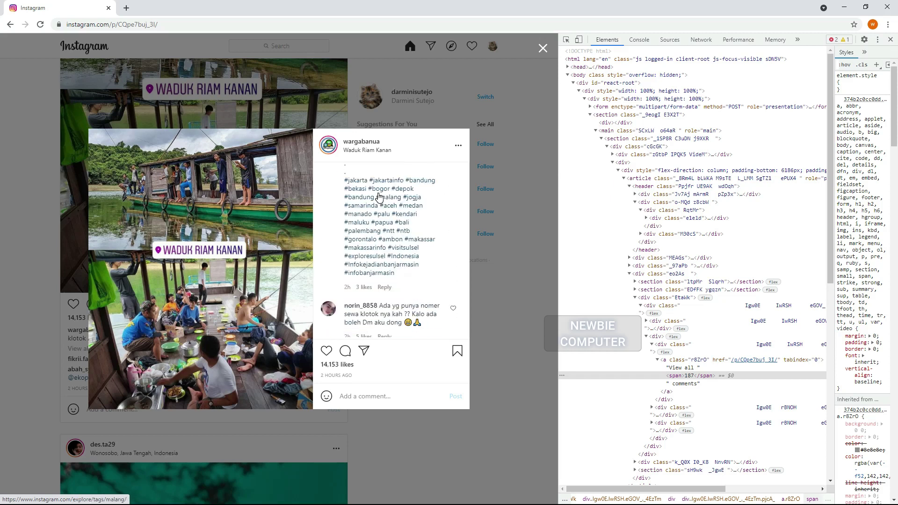
pyautogui.click(646, 394)
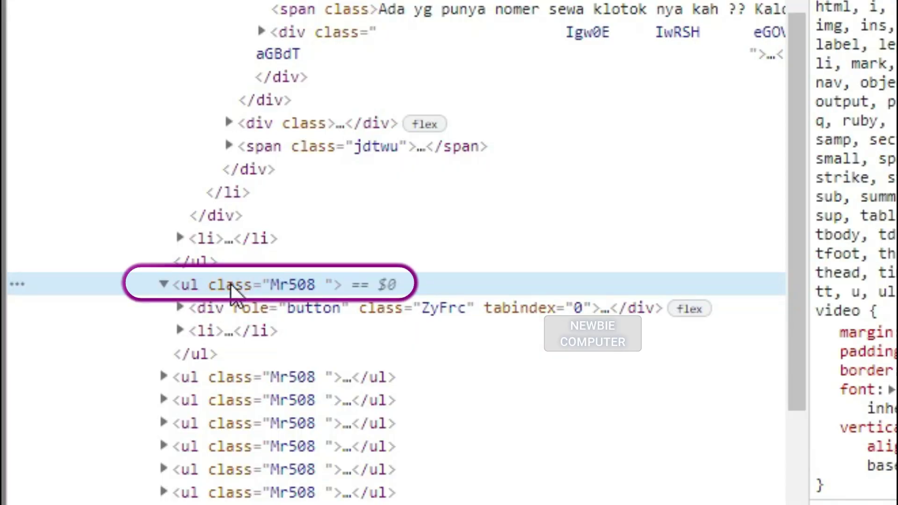
# In inject.js, scroll down to line 263 and select 'Mr508' in do_follow_one's querySelectorAll call.
pyautogui.hotkey('alt', 'Tab')
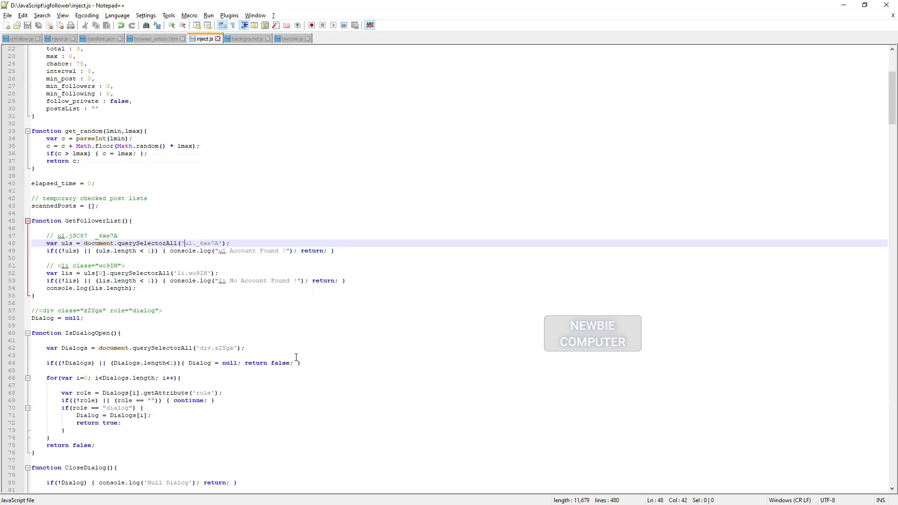
pyautogui.scroll(-20, 235, 329)
pyautogui.scroll(-20, 235, 328)
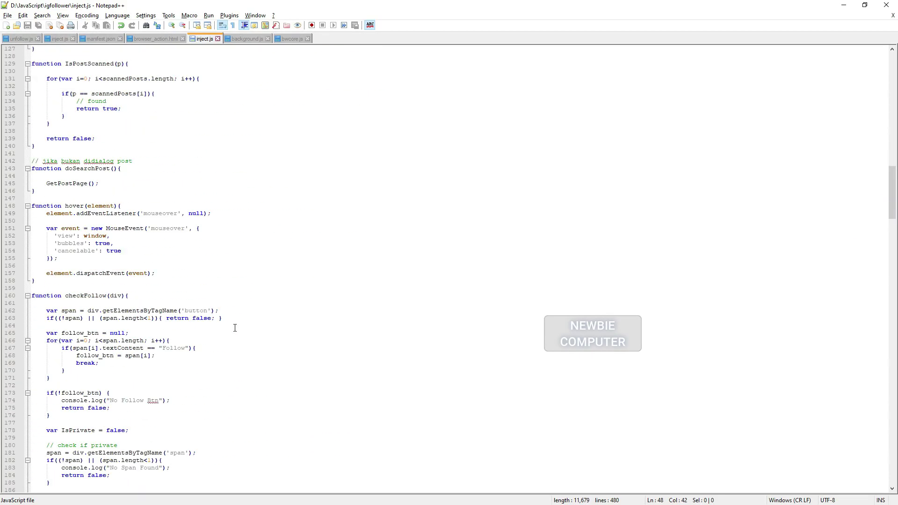
pyautogui.scroll(-5, 235, 327)
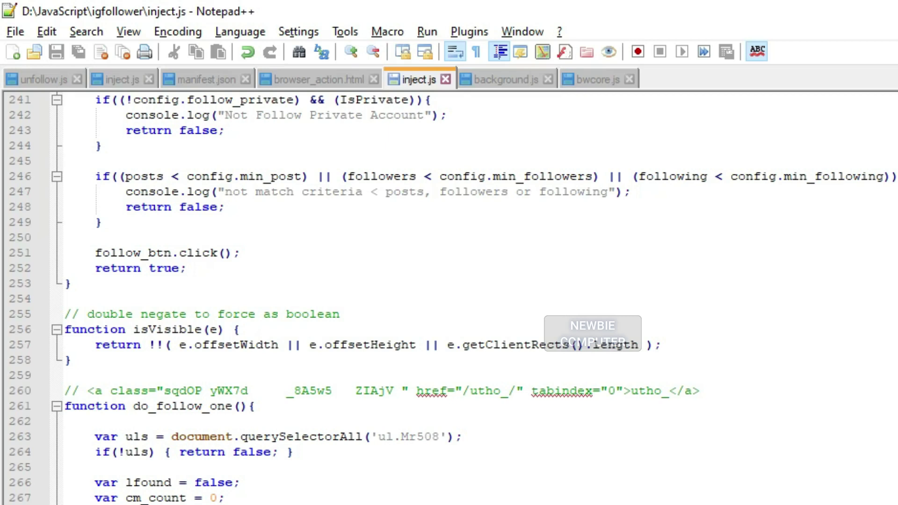
pyautogui.scroll(-4, 202, 278)
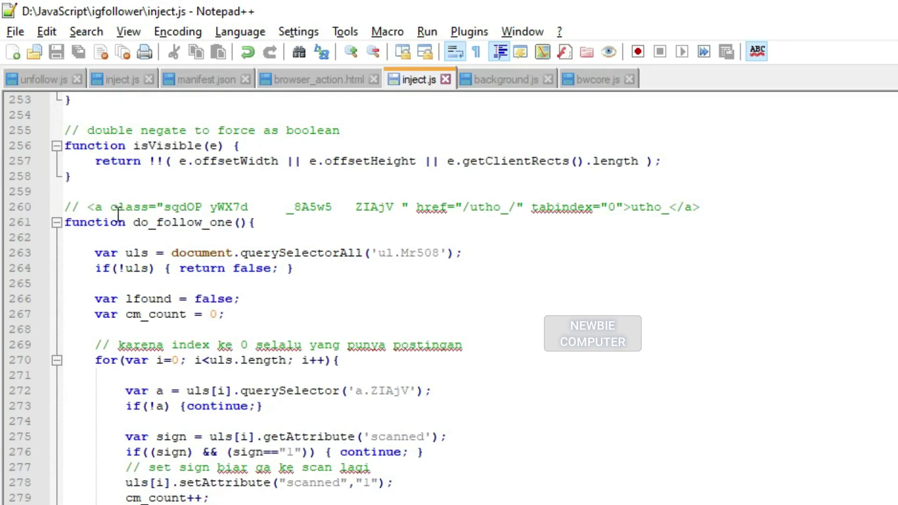
pyautogui.click(409, 254)
pyautogui.doubleClick(410, 253)
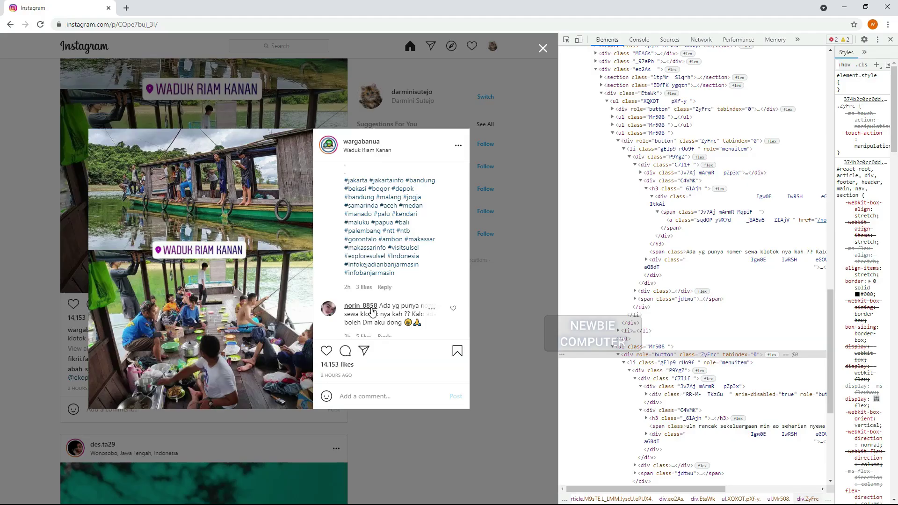
pyautogui.moveTo(372, 311)
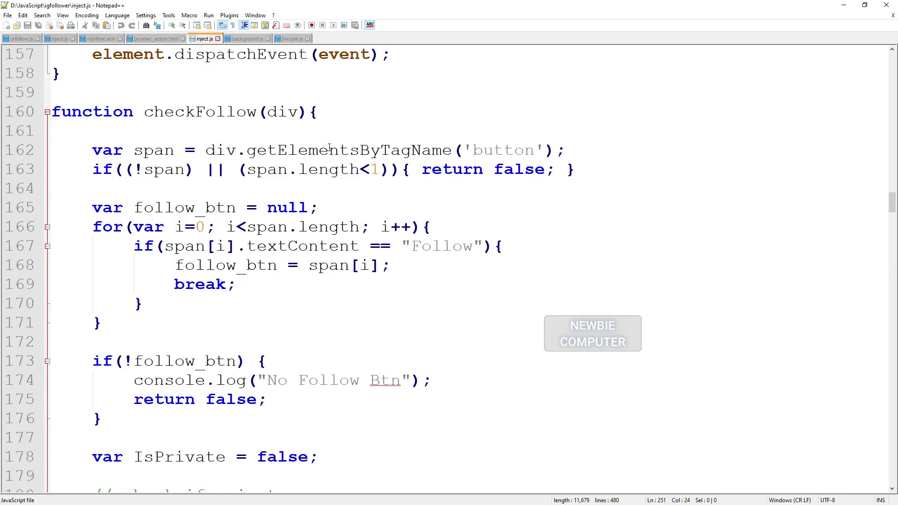
# Highlight checkFollow's header, the line collecting the div's buttons, and where the Follow button is stored.
pyautogui.click(358, 111)
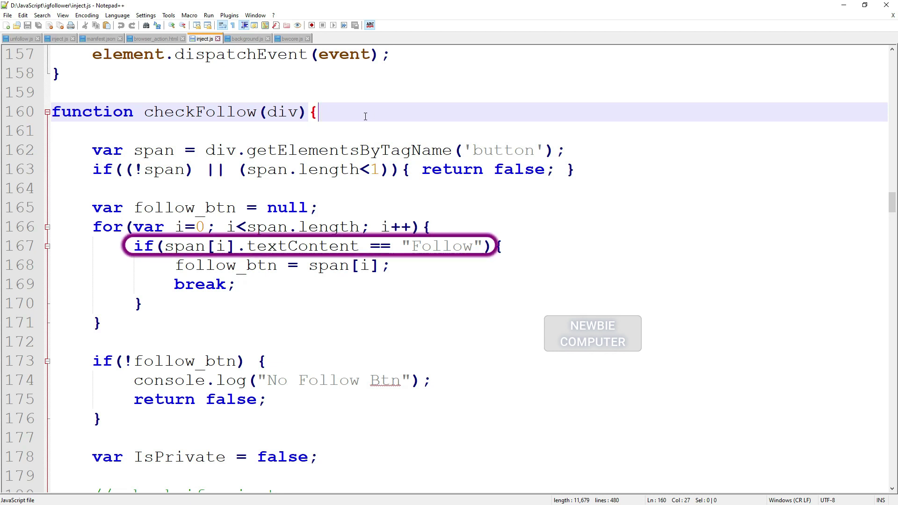
pyautogui.click(575, 152)
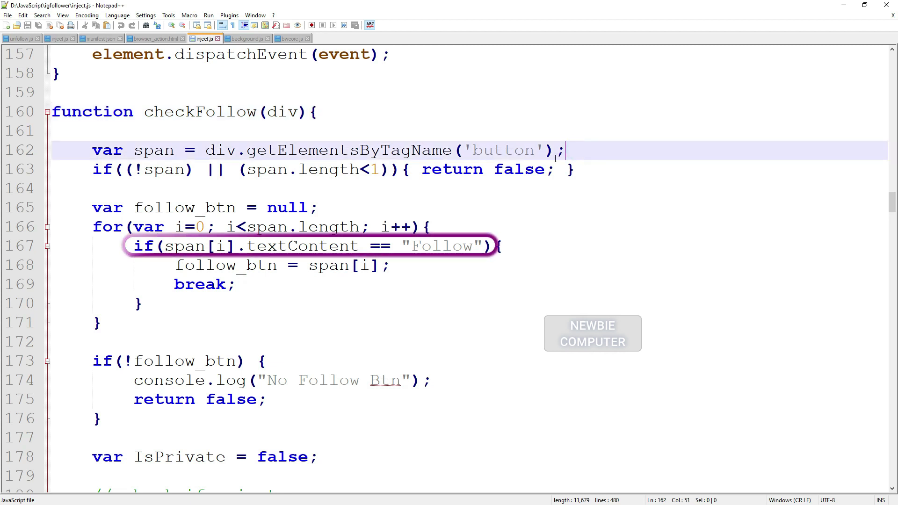
pyautogui.click(568, 265)
# Walk through the span-gathering loop, the aria-label read, and the 'Private account' check.
pyautogui.scroll(-3, 568, 281)
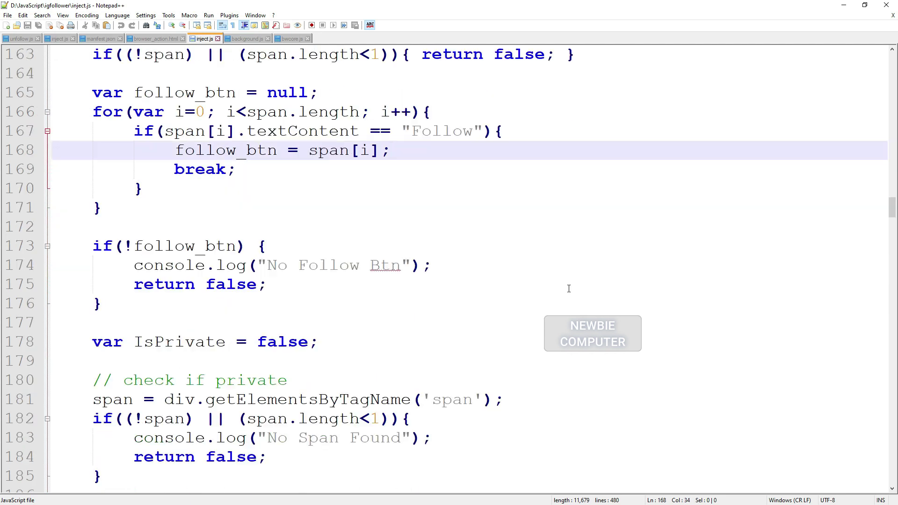
pyautogui.scroll(-3, 569, 287)
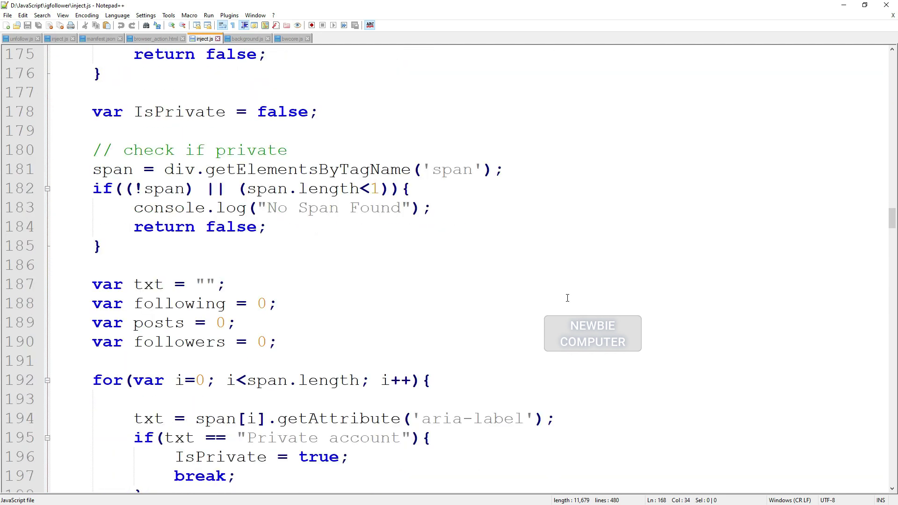
pyautogui.click(585, 173)
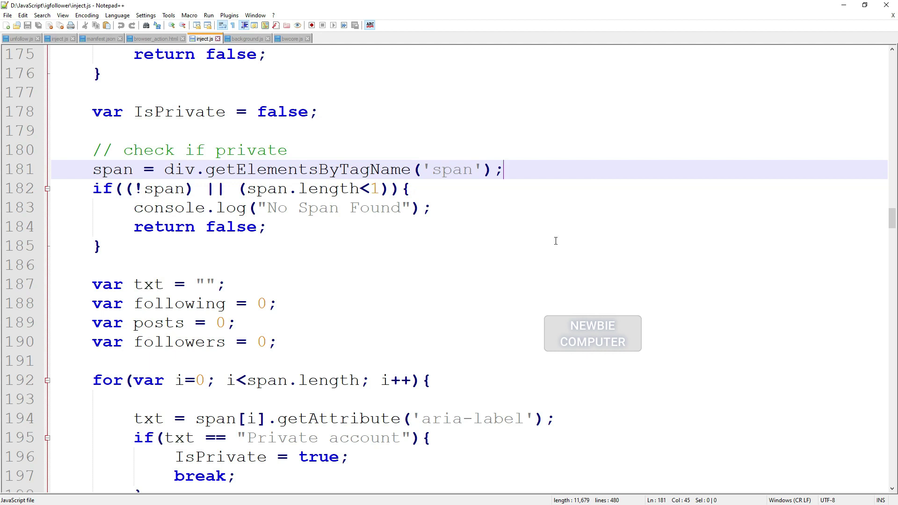
pyautogui.scroll(-3, 557, 234)
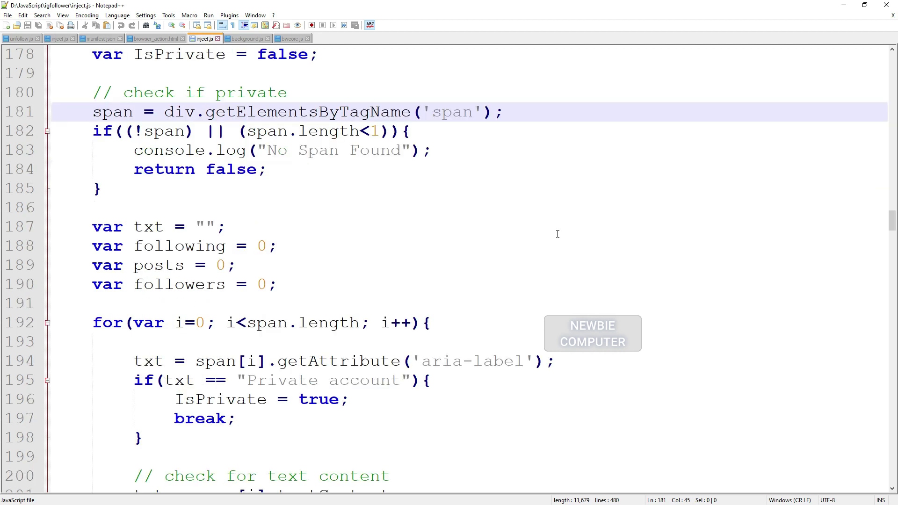
pyautogui.click(582, 247)
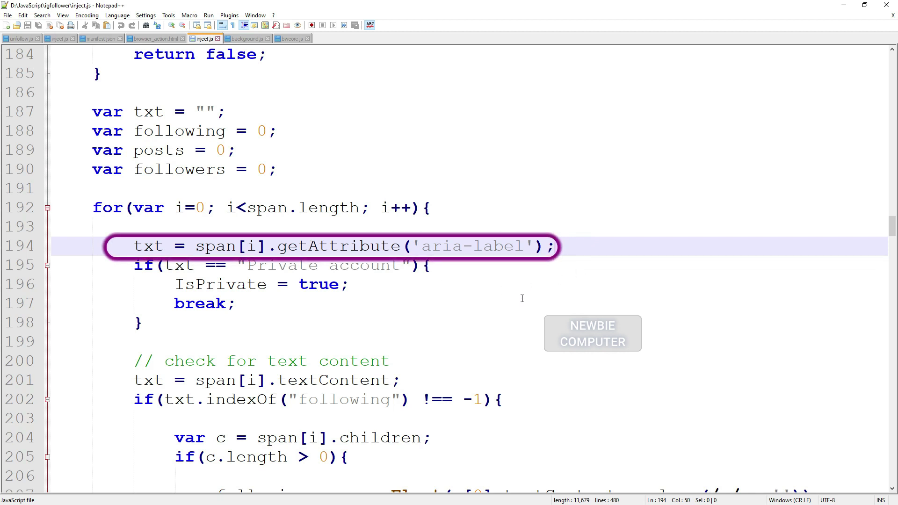
pyautogui.click(554, 271)
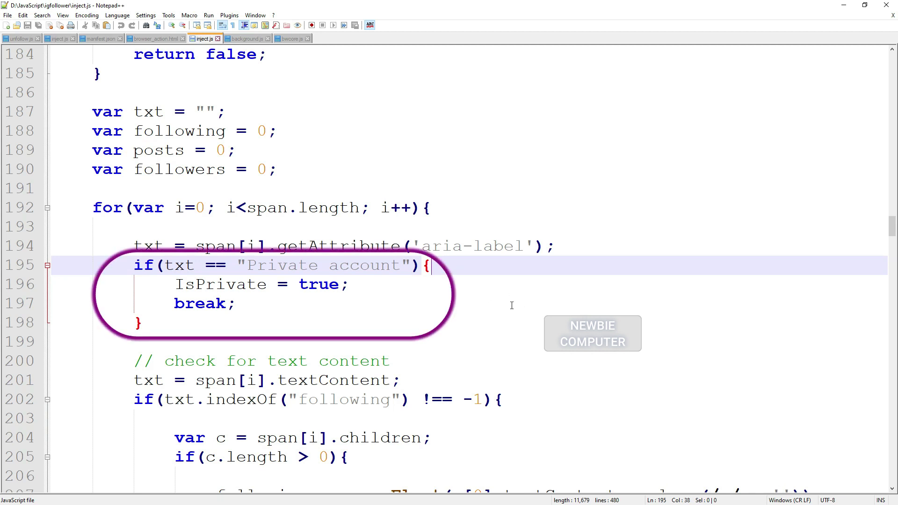
pyautogui.scroll(-1, 512, 301)
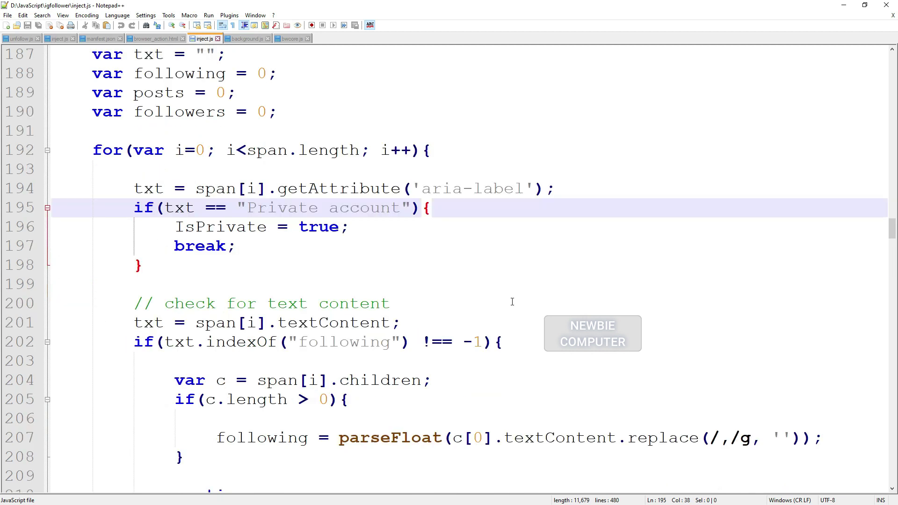
pyautogui.scroll(-3, 512, 302)
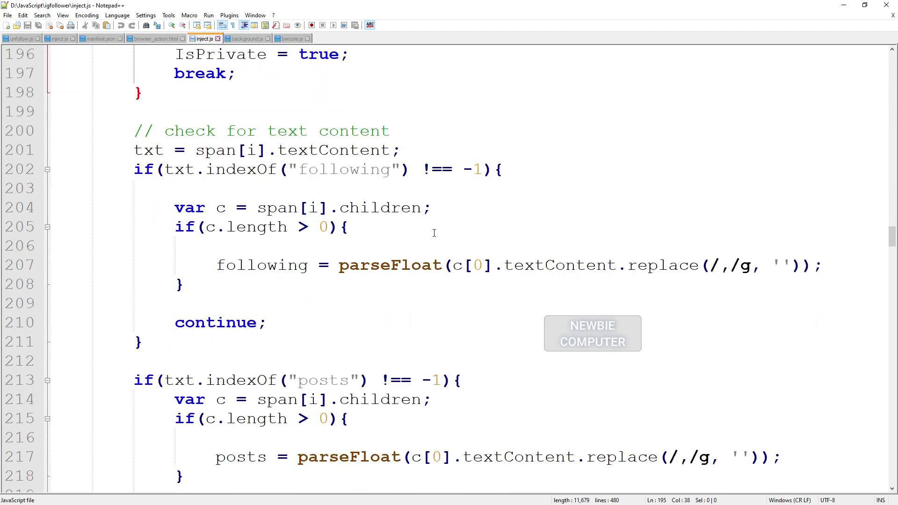
# Mark where the span's text is read, checked for 'following', and parsed into the following count.
pyautogui.click(460, 151)
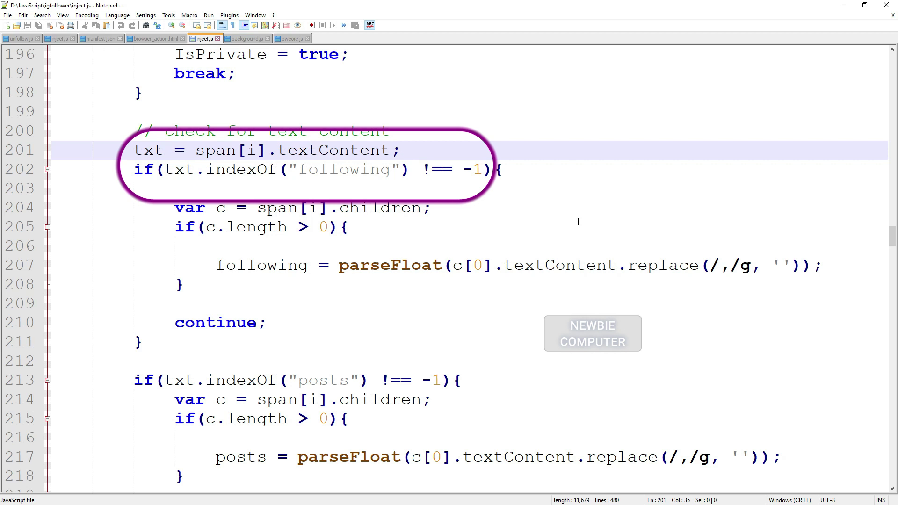
pyautogui.click(605, 176)
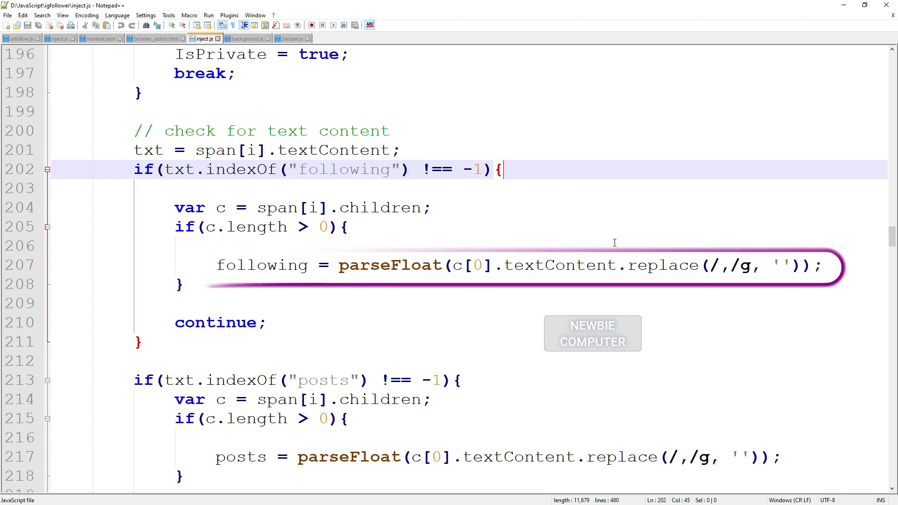
pyautogui.click(837, 267)
# Mark the posts and followers count blocks, then the check that skips private accounts.
pyautogui.scroll(-2, 600, 246)
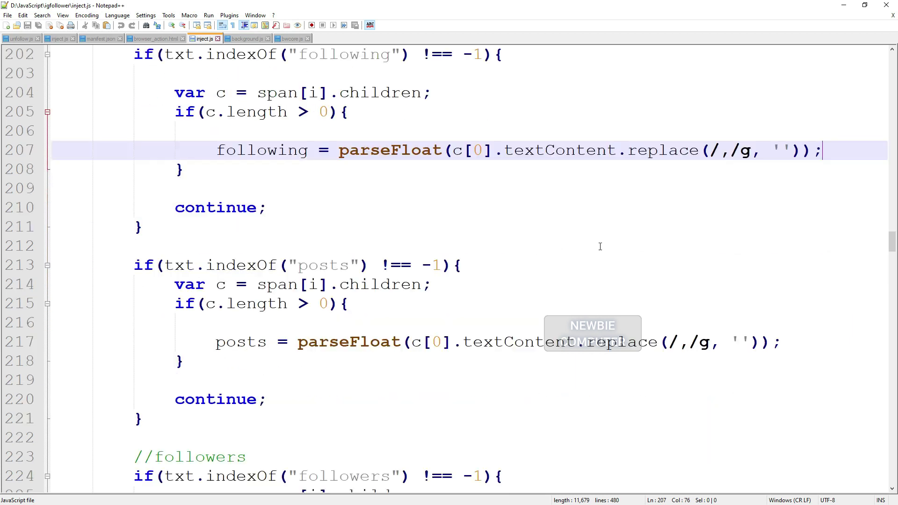
pyautogui.scroll(-1, 600, 247)
pyautogui.click(599, 211)
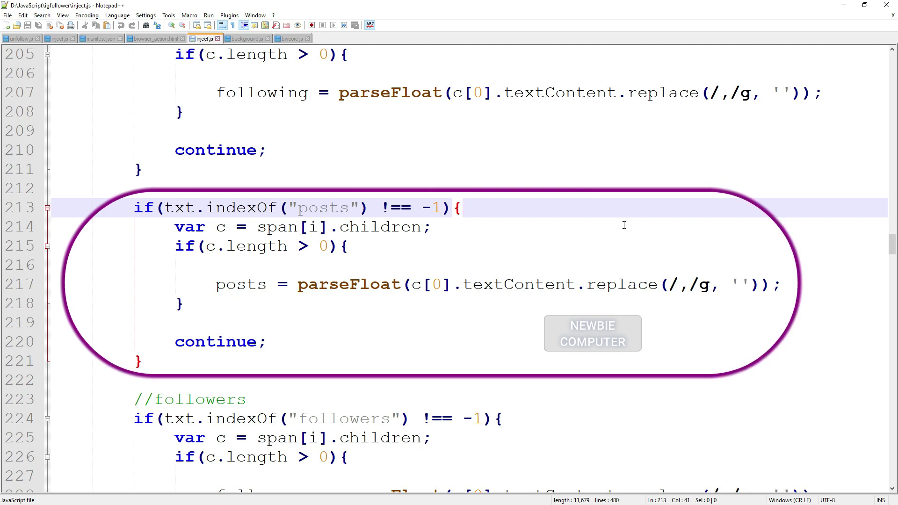
pyautogui.scroll(-3, 624, 225)
pyautogui.click(610, 243)
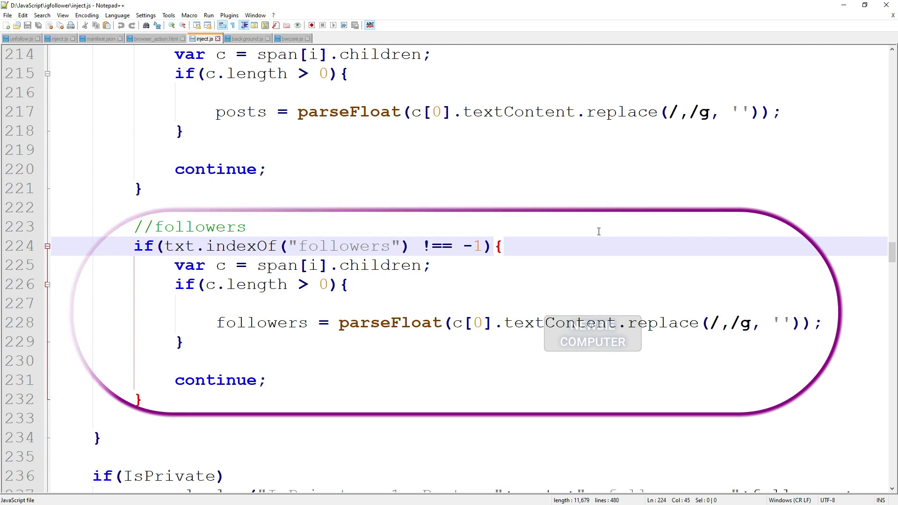
pyautogui.scroll(-5, 598, 231)
pyautogui.click(673, 330)
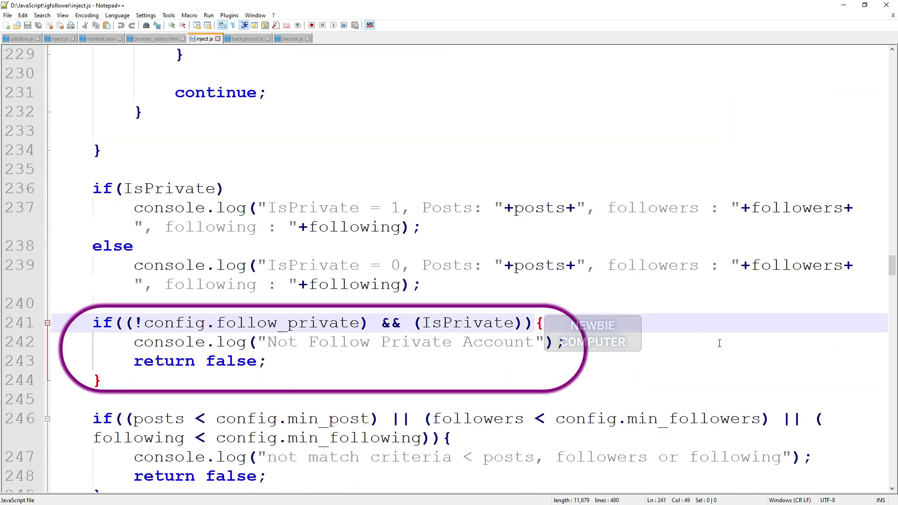
# Mark the 'Not Follow Private Account' message, the minimum posts/followers/following check, and follow_btn.click().
pyautogui.click(684, 342)
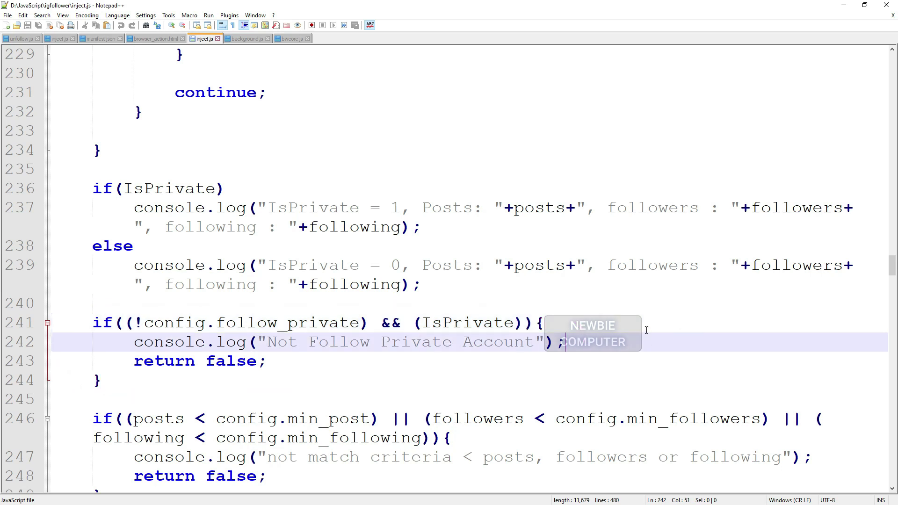
pyautogui.scroll(-3, 647, 330)
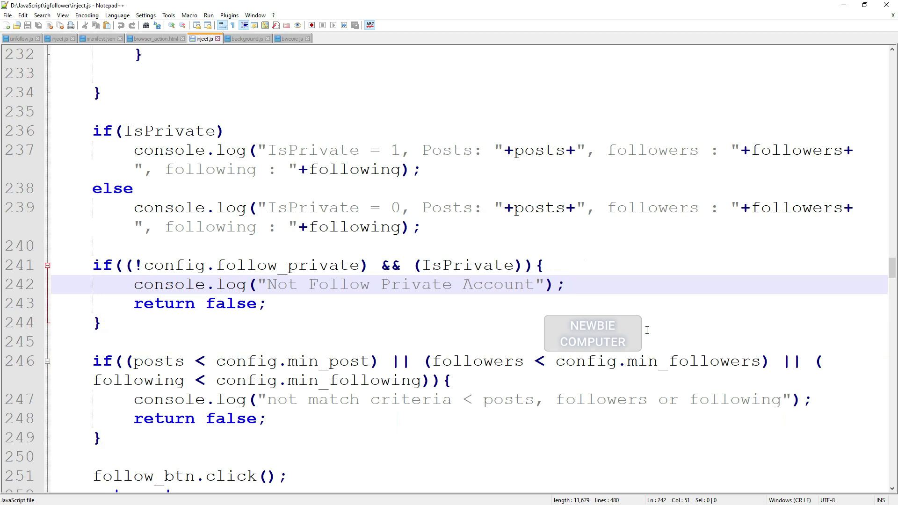
pyautogui.click(830, 286)
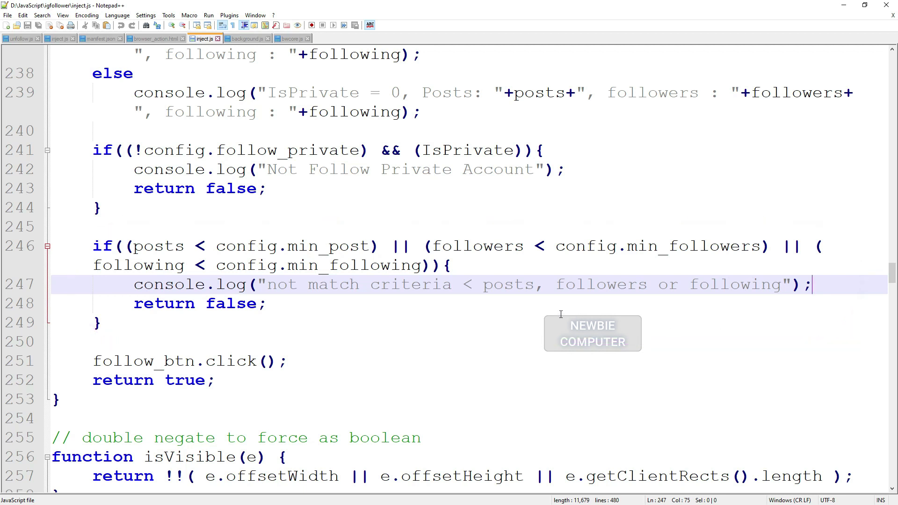
pyautogui.scroll(-2, 557, 314)
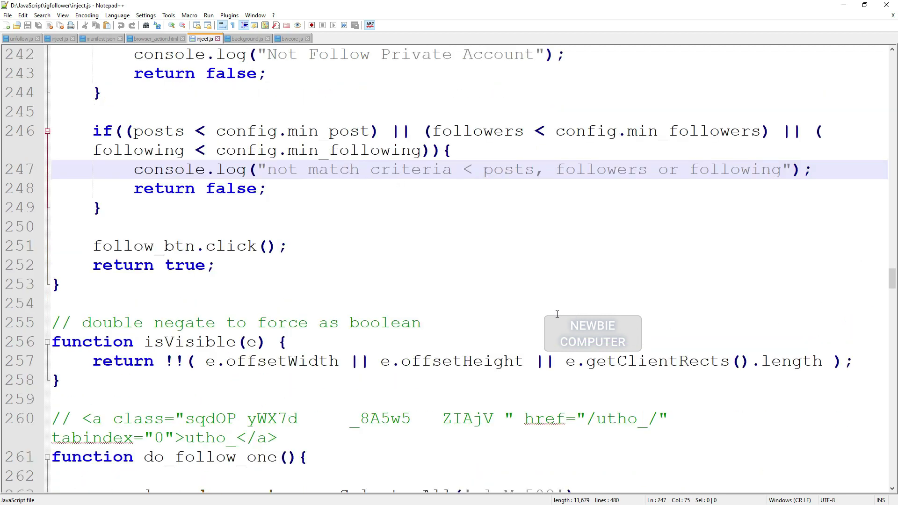
pyautogui.click(451, 251)
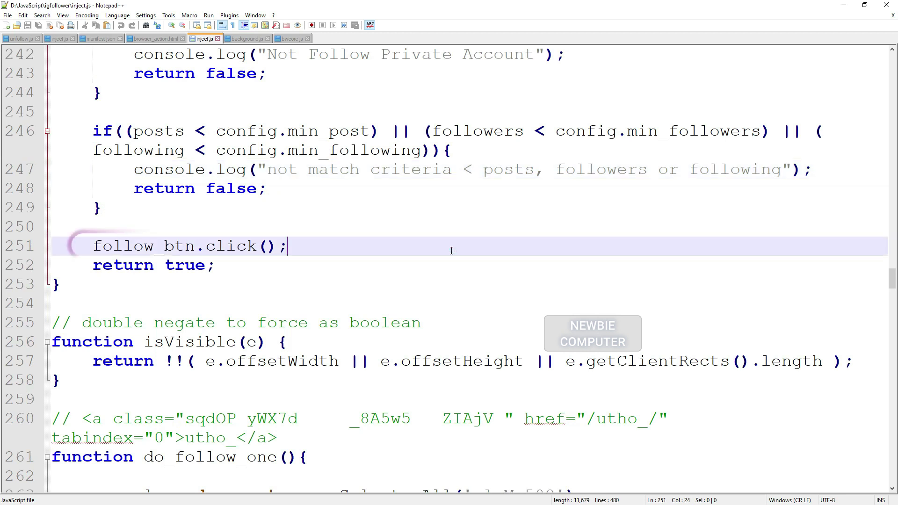